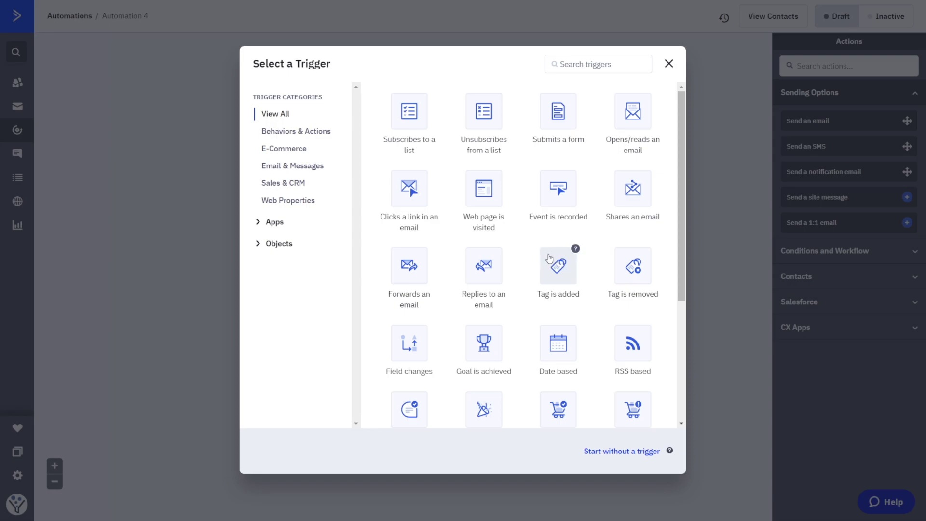
Step: Trigger the automation when the tag Free Course: TTB Getting Started is added, running multiple times
left_click(555, 271)
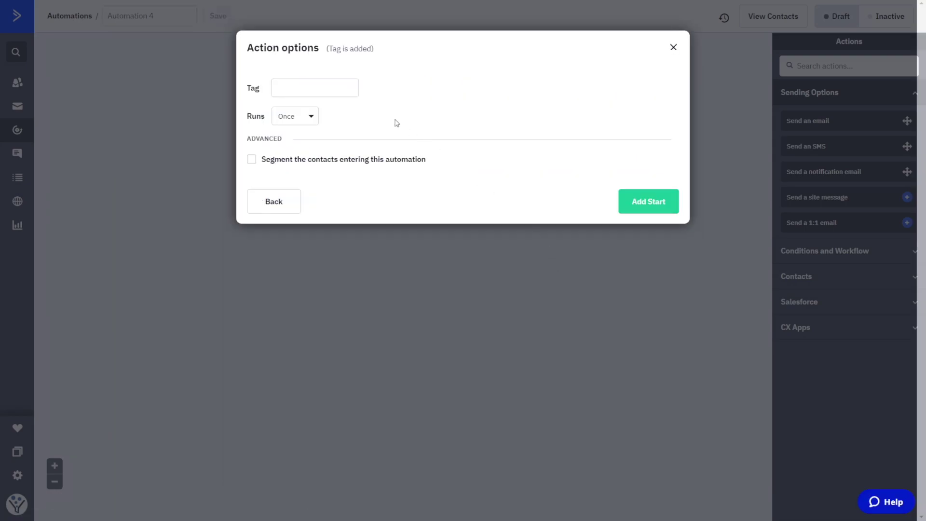
left_click(303, 89)
type("Free")
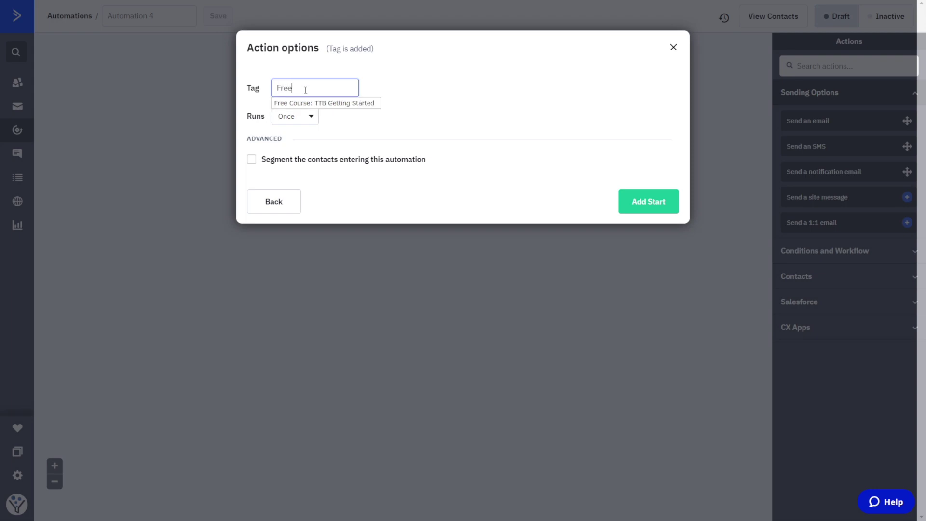
left_click(311, 103)
left_click(296, 119)
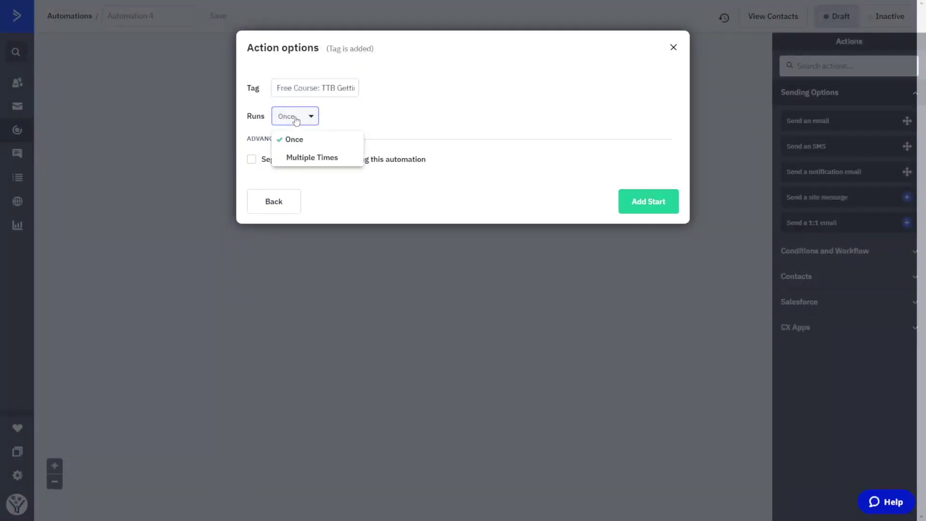
left_click(303, 158)
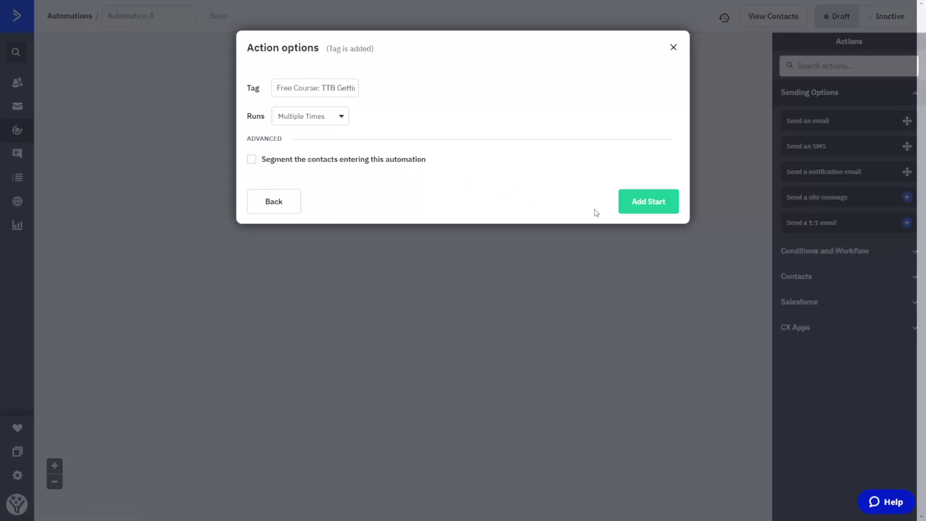
left_click(640, 202)
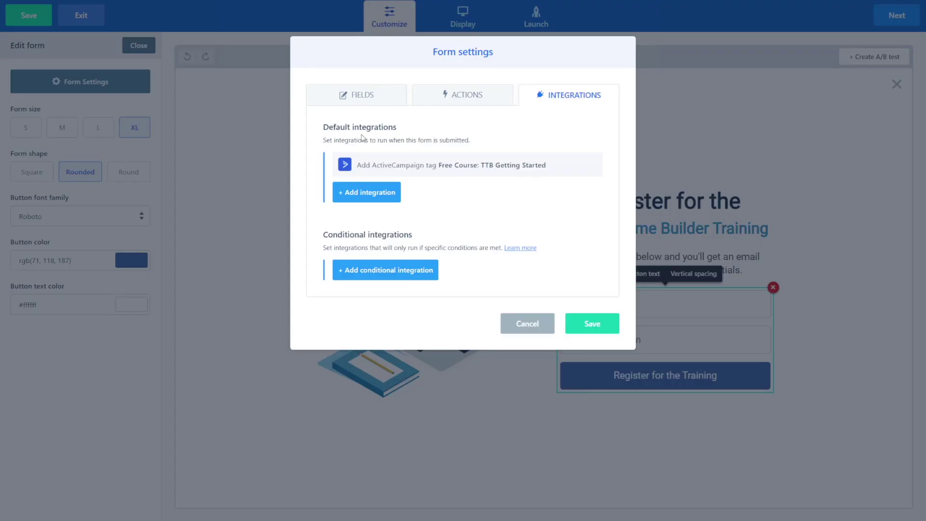
Step: Reopen the ConvertBox form settings and check the Integrations tab for the ActiveCampaign tag
left_click(535, 324)
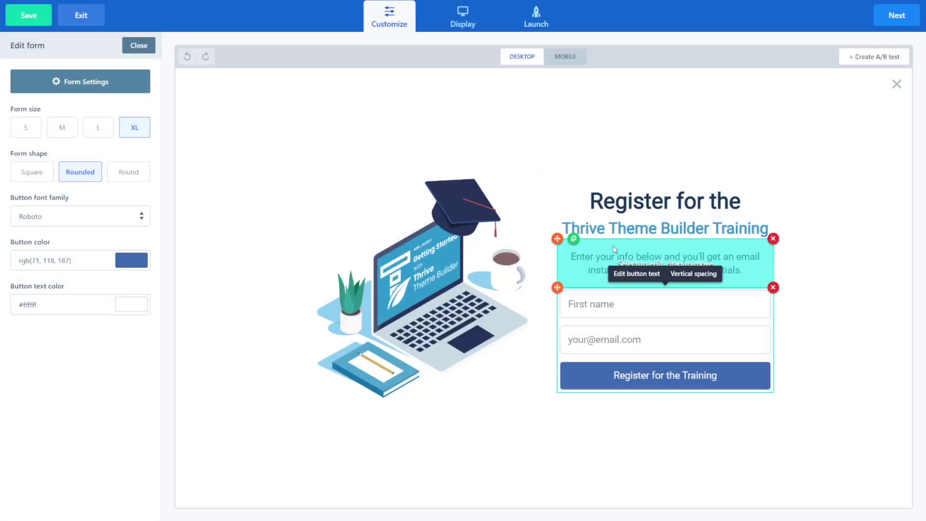
left_click(114, 83)
left_click(574, 98)
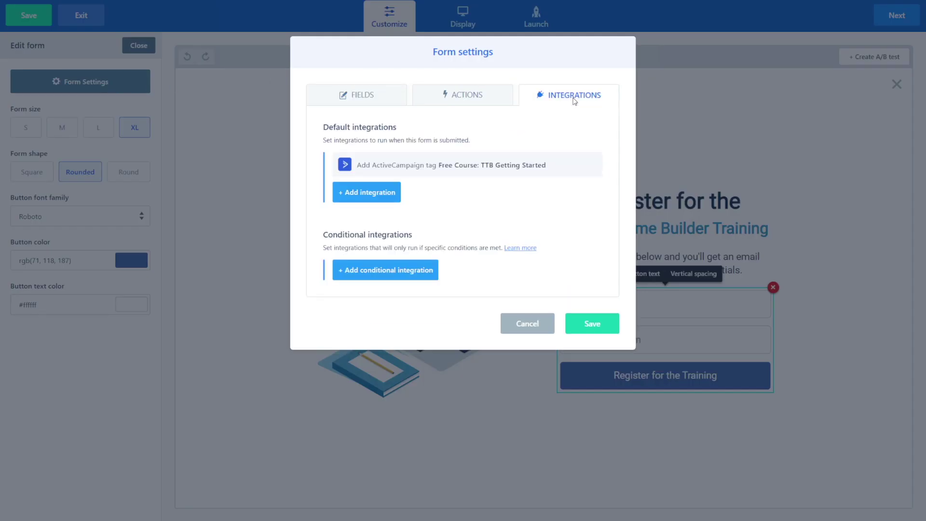
mouse_move(360, 166)
mouse_move(447, 180)
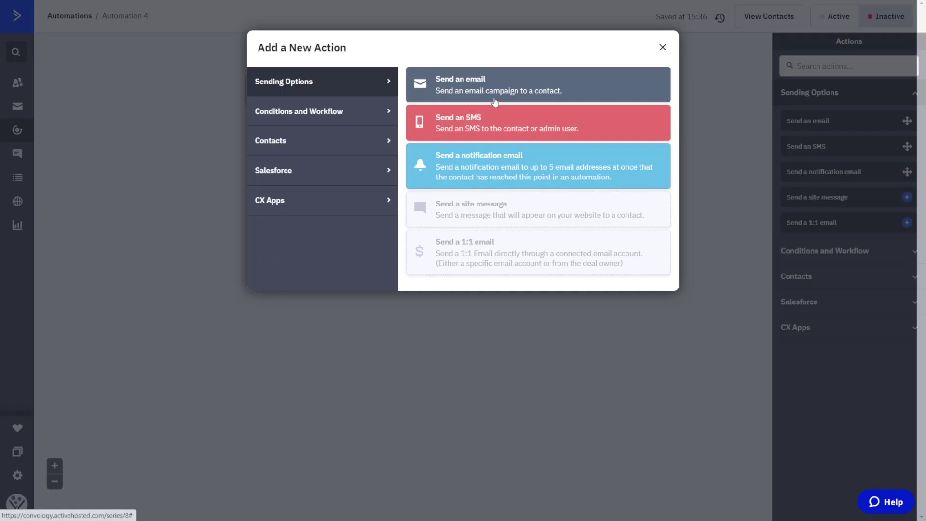
Step: Add a Send an email step with a new email named 'Doubt Opt-in Email (demo)'
left_click(480, 87)
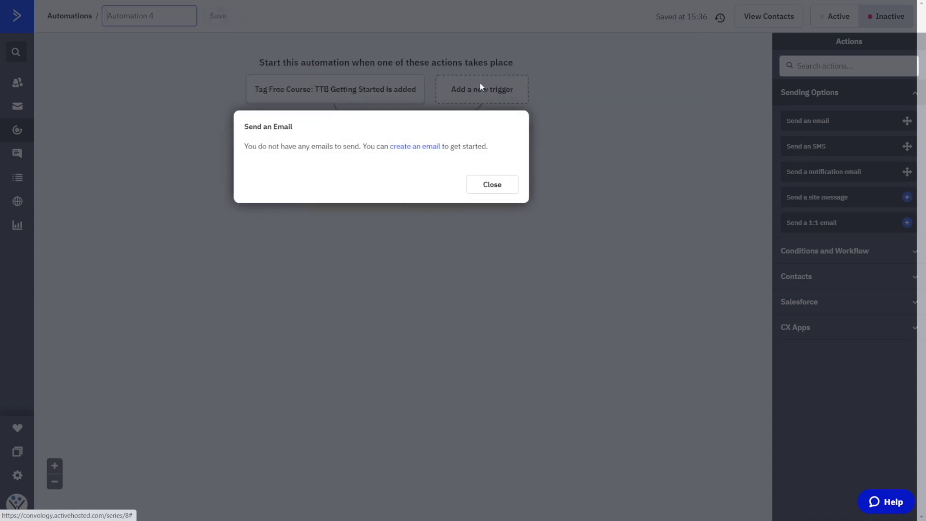
left_click(420, 151)
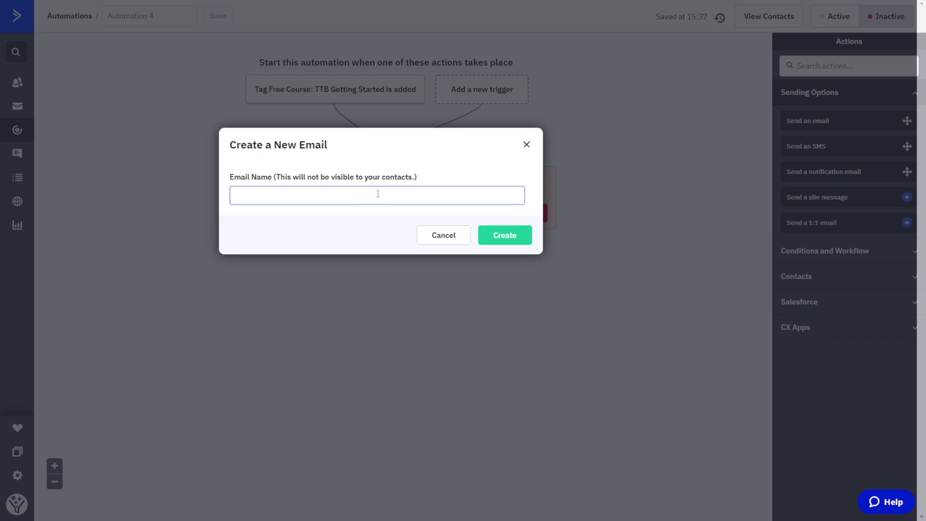
type("Doubt Opt-in Email (demo)")
Step: Create the email as a Classic type based on the past Double Opt-in campaign
left_click(517, 238)
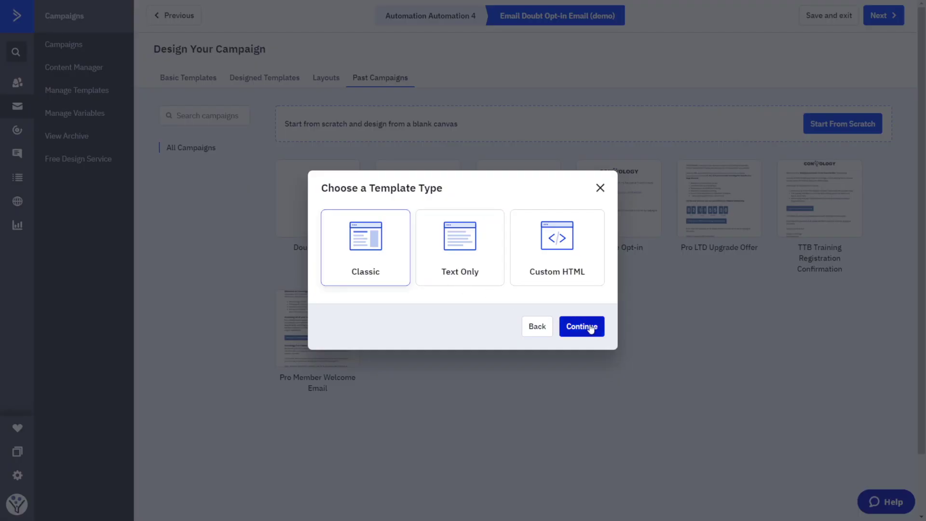
left_click(591, 328)
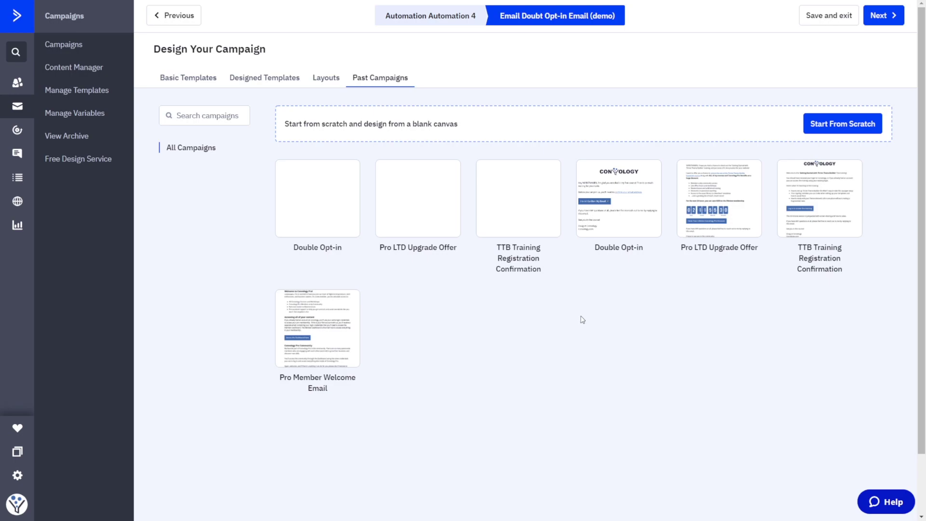
mouse_move(626, 210)
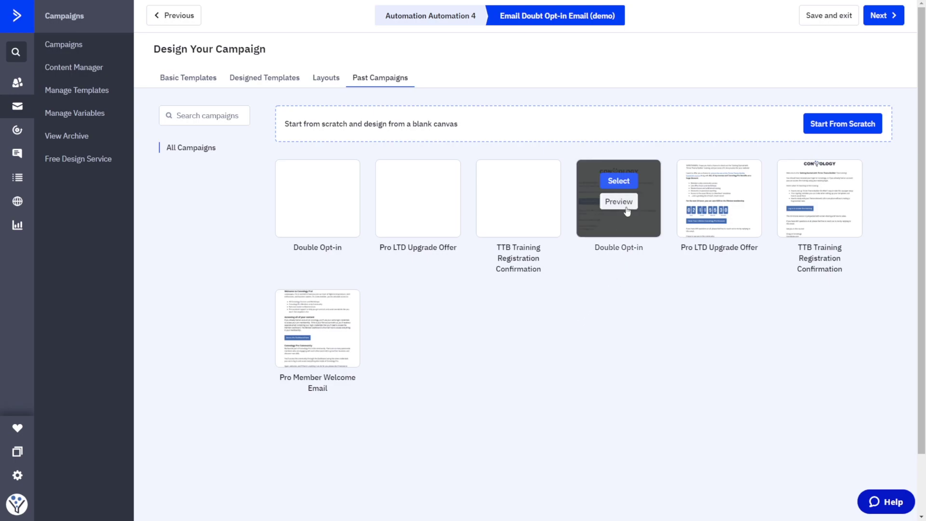
left_click(621, 184)
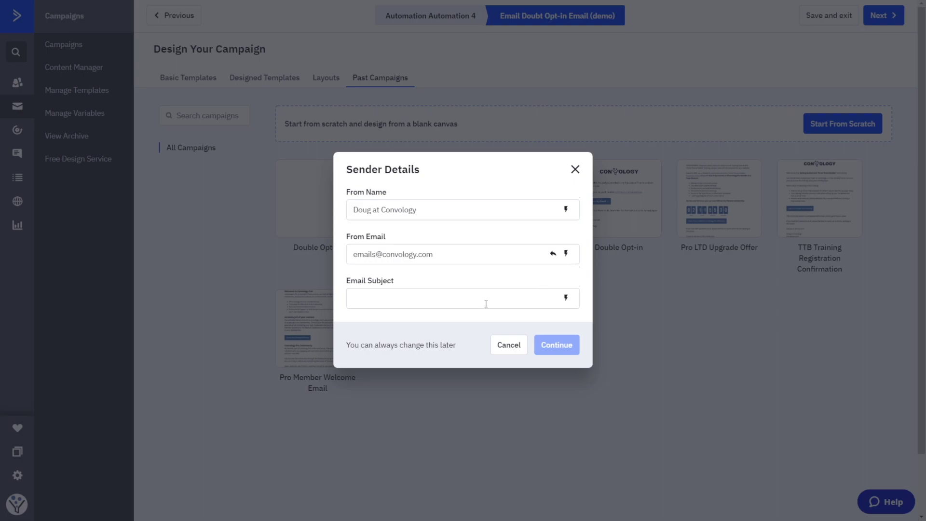
Step: Set the email subject to 'Confirm your email address' and continue to the editor
left_click(460, 300)
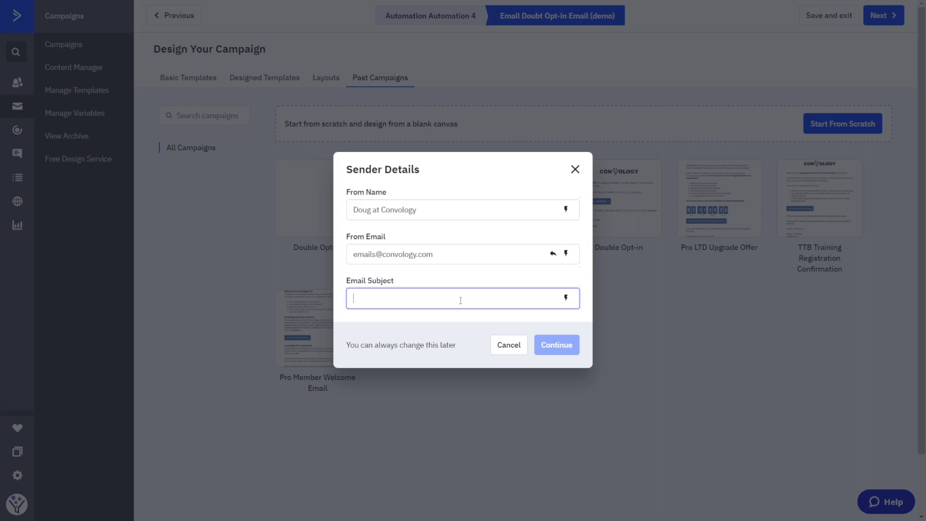
type("Confirm your email")
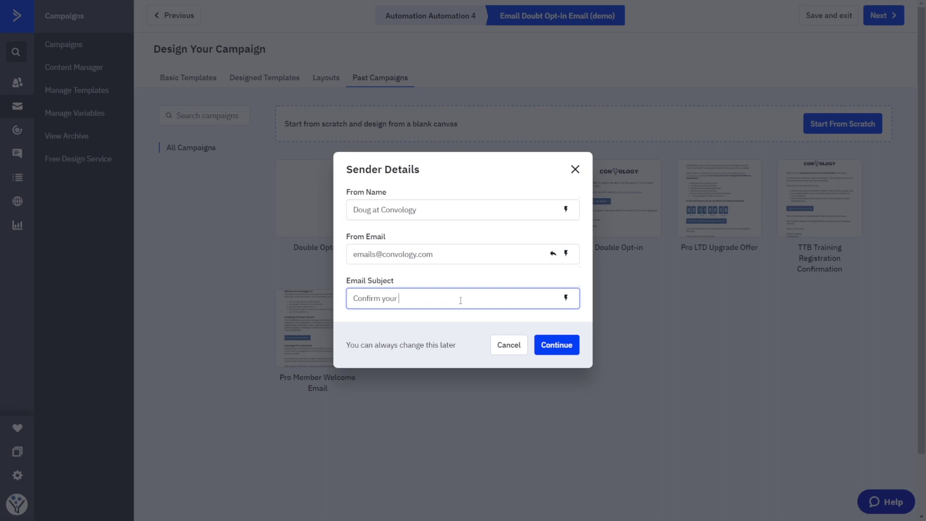
type(" address!")
left_click(546, 343)
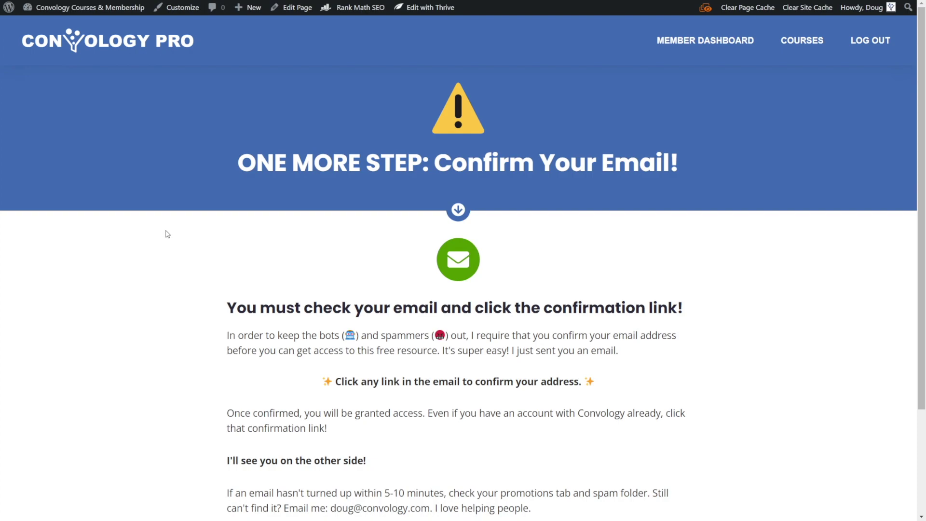
Step: Scroll through the WordPress confirmation page, then return to the opt-in email editor
scroll(369, 183, "down", 2)
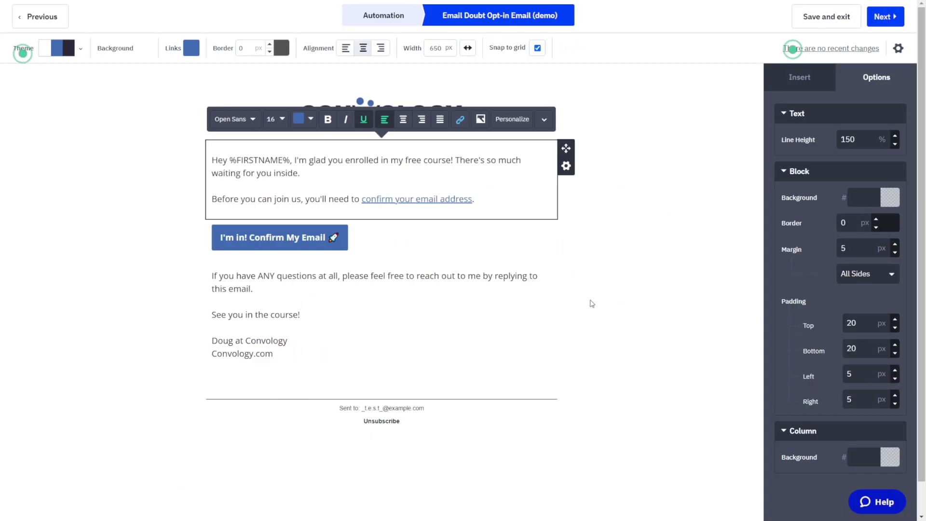
left_click(530, 282)
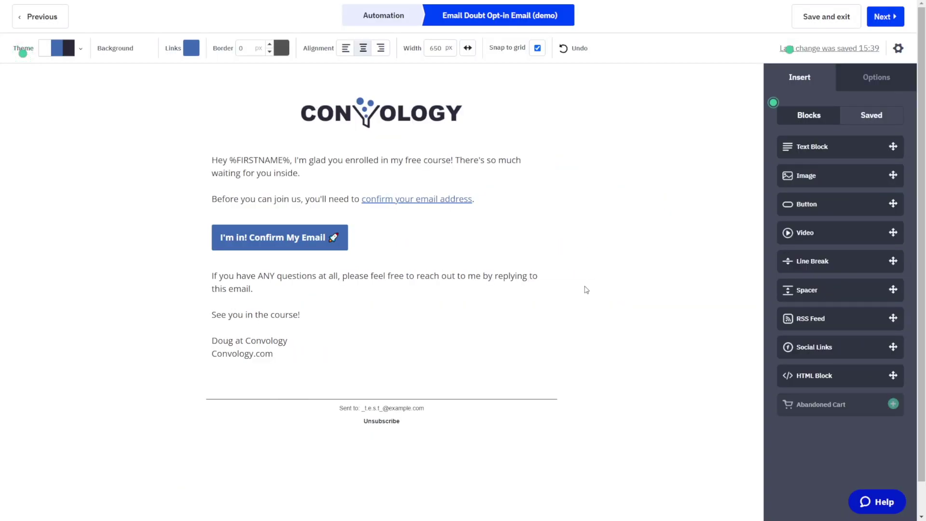
Step: Go through the campaign summary and finish the Doubt Opt-in Email (demo) email
left_click(890, 19)
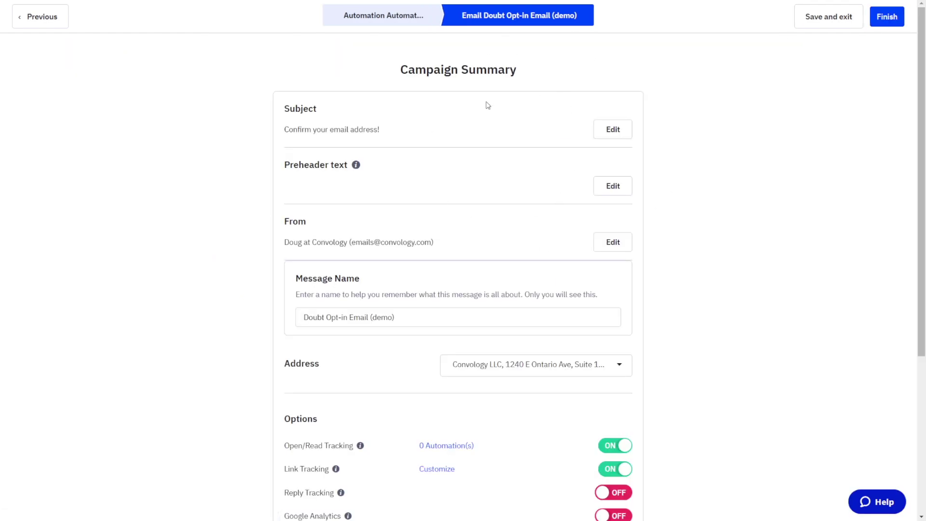
left_click(887, 19)
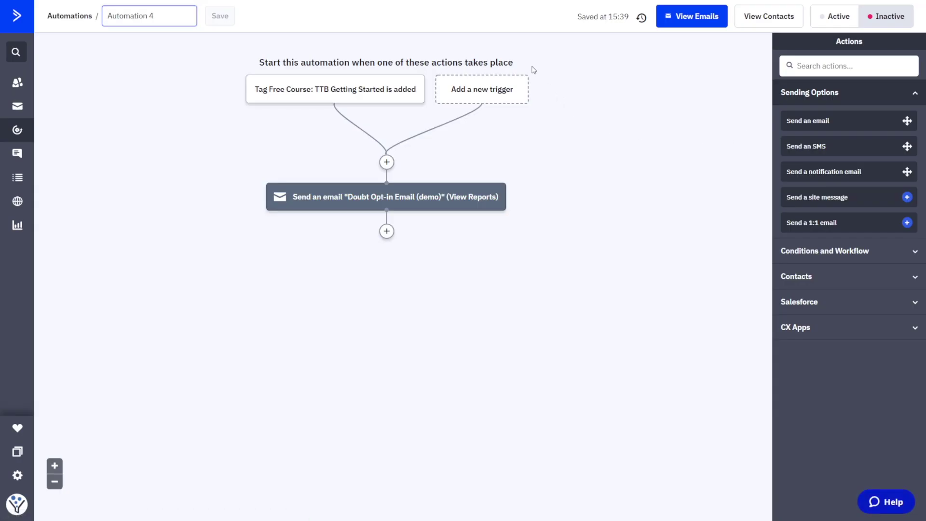
Step: Add a wait step until the contact clicks a link in Doubt Opt-in Email (demo)
left_click(387, 231)
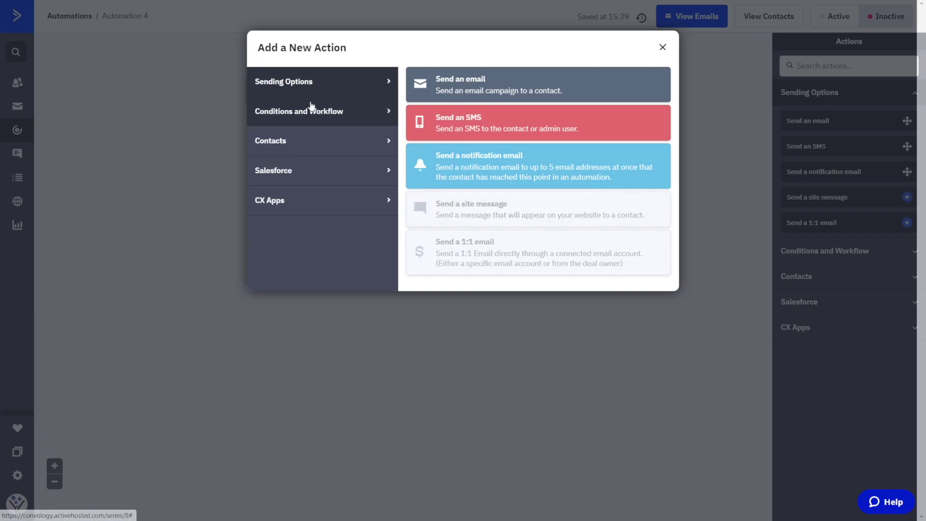
left_click(327, 111)
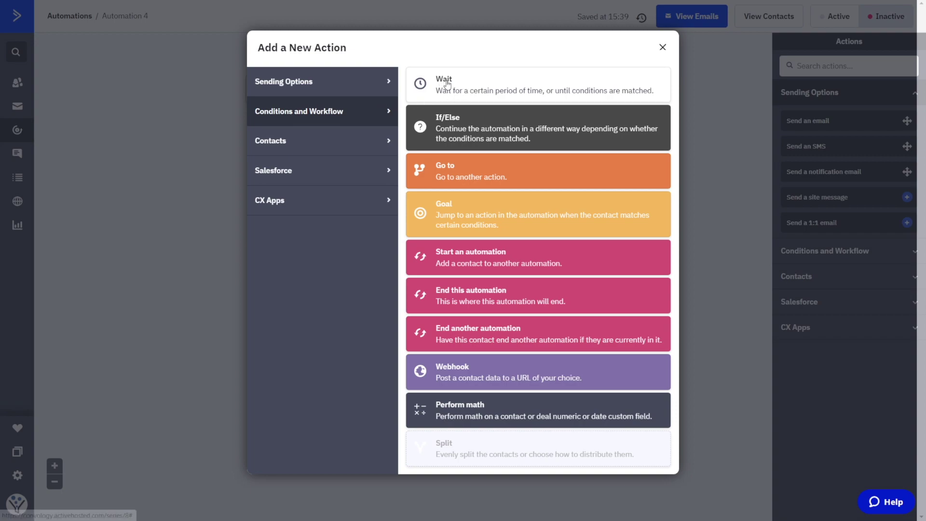
left_click(505, 85)
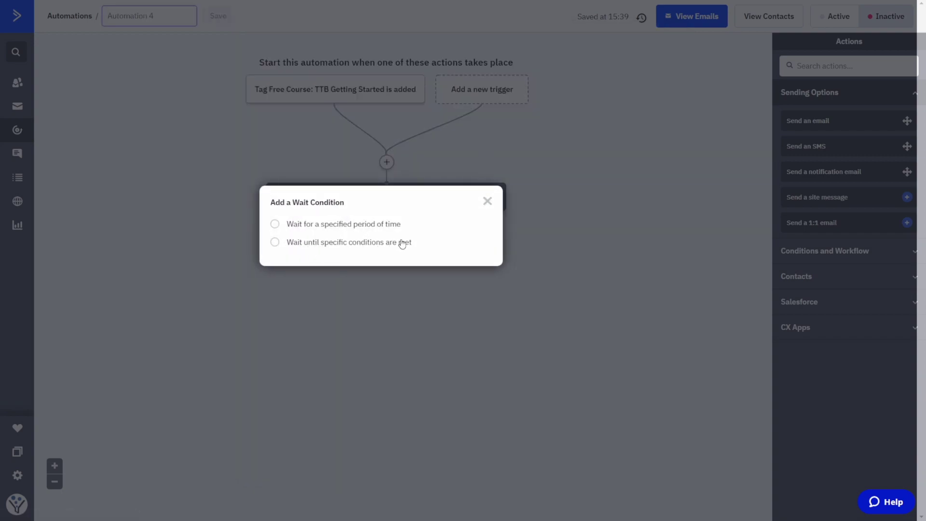
left_click(275, 242)
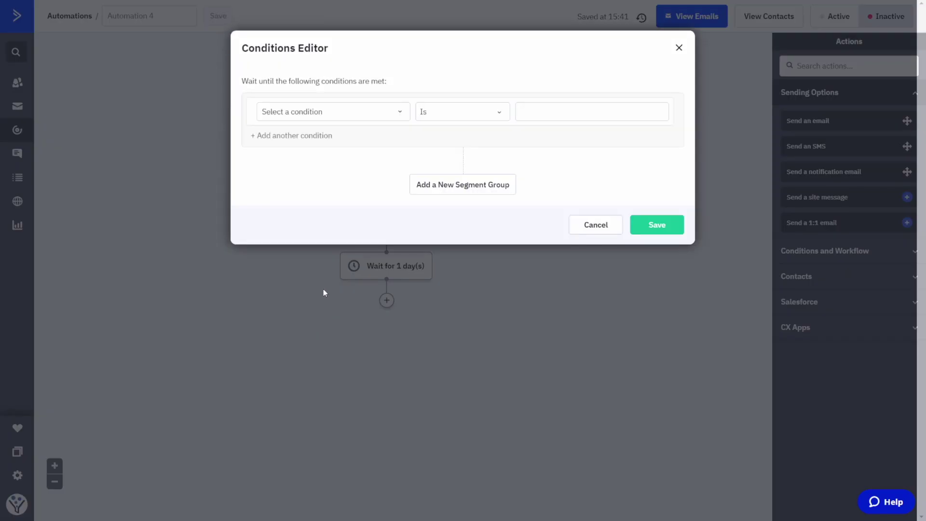
left_click(400, 114)
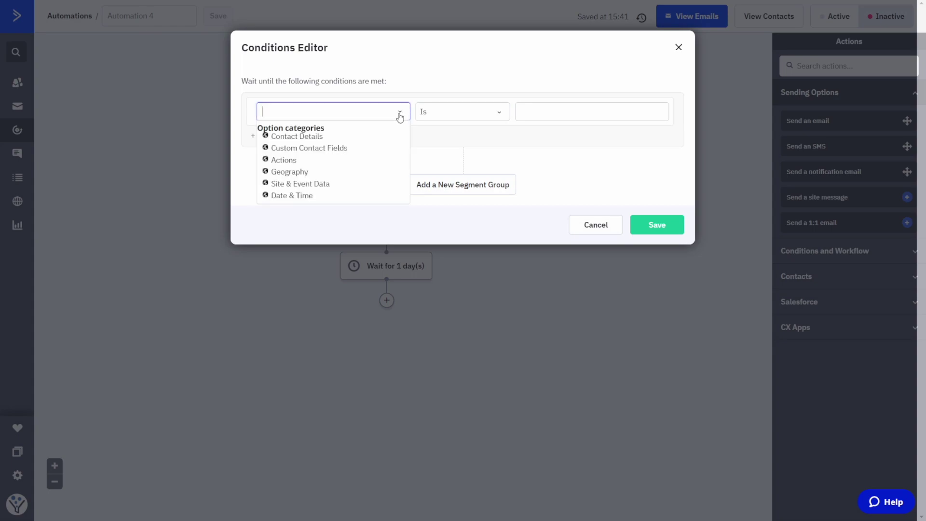
left_click(283, 161)
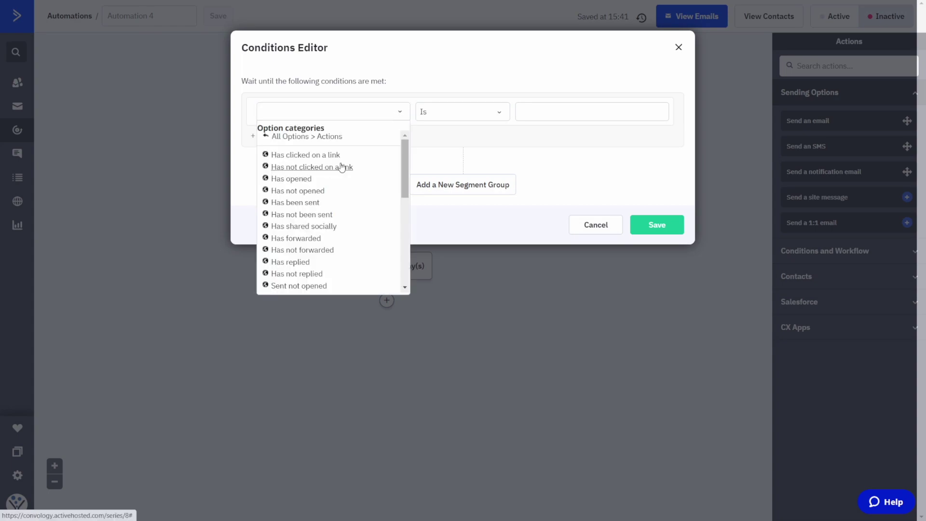
left_click(311, 159)
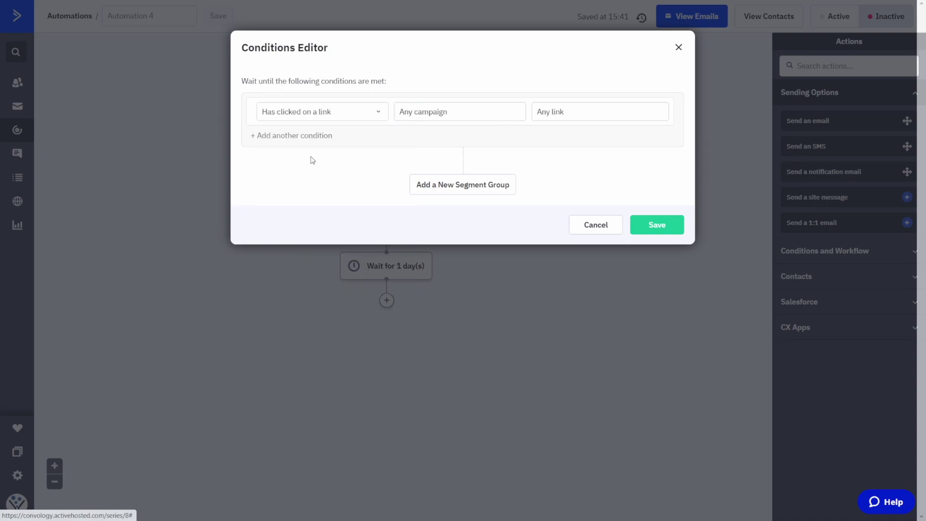
left_click(463, 110)
left_click(439, 140)
Step: Save the click condition and limit the wait to up to 7 days
left_click(657, 226)
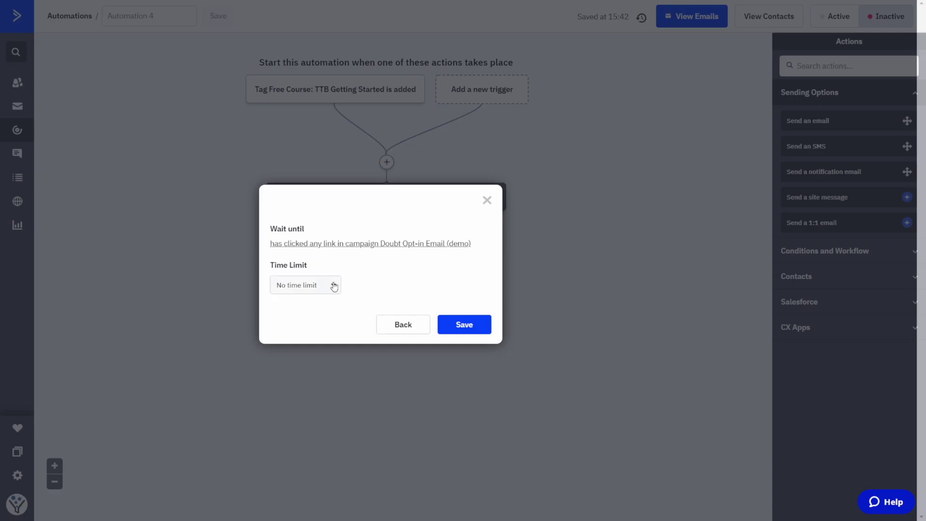
left_click(333, 287)
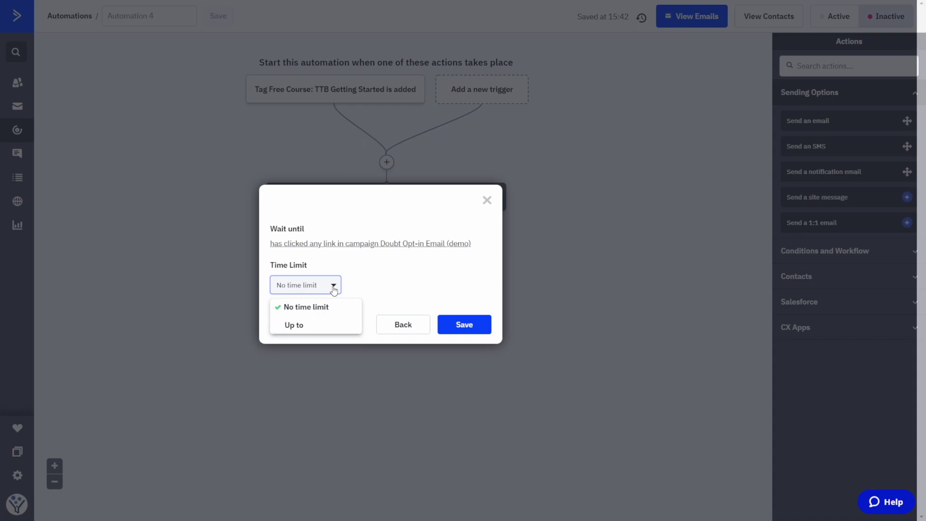
left_click(313, 326)
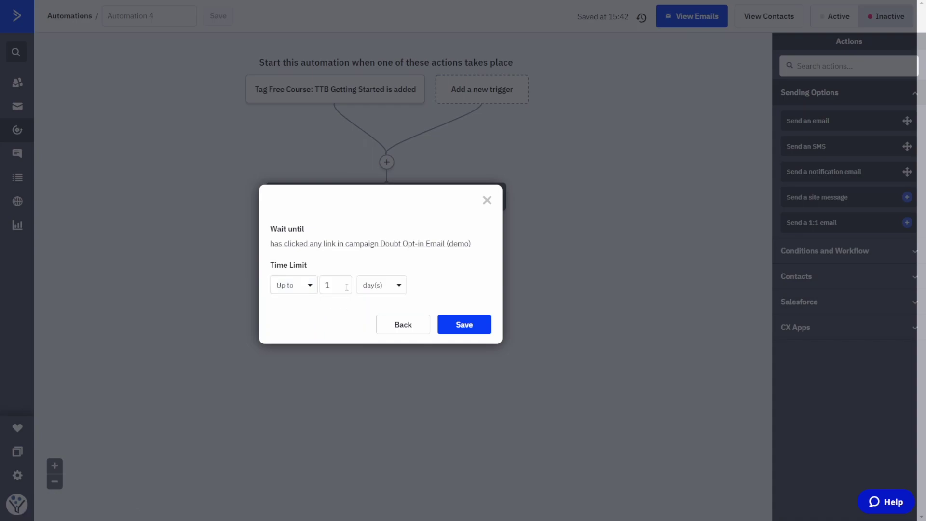
double_click(330, 285)
type("7")
left_click(421, 273)
left_click(477, 330)
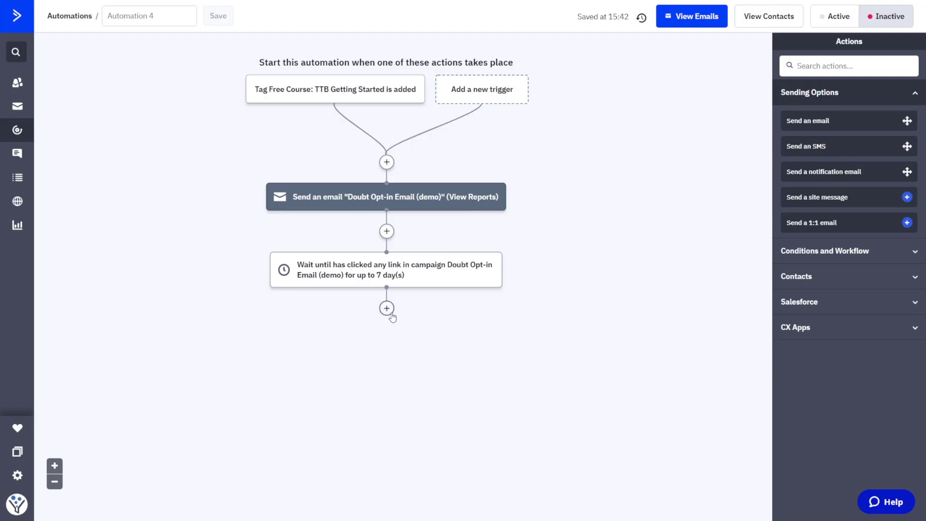
Step: Add an If/Else split on whether the contact clicked a link in Doubt Opt-in Email (demo)
left_click(388, 313)
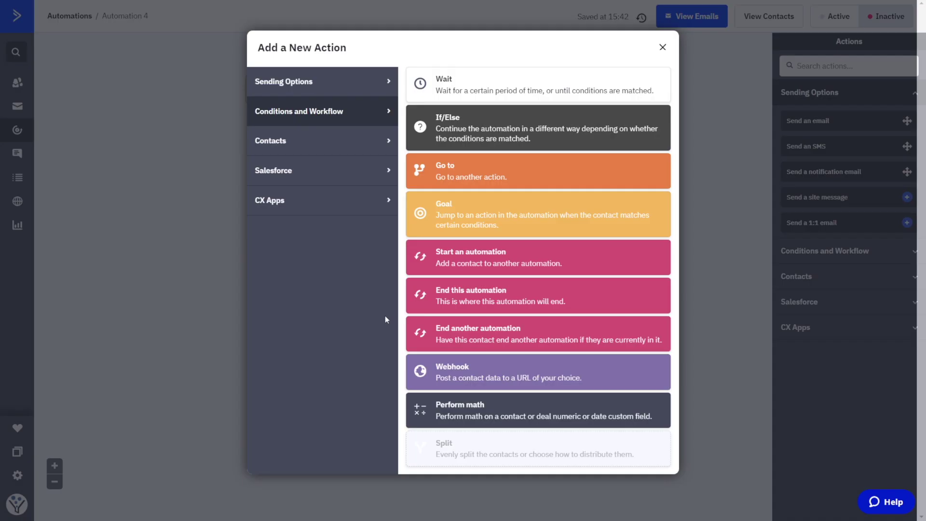
left_click(452, 128)
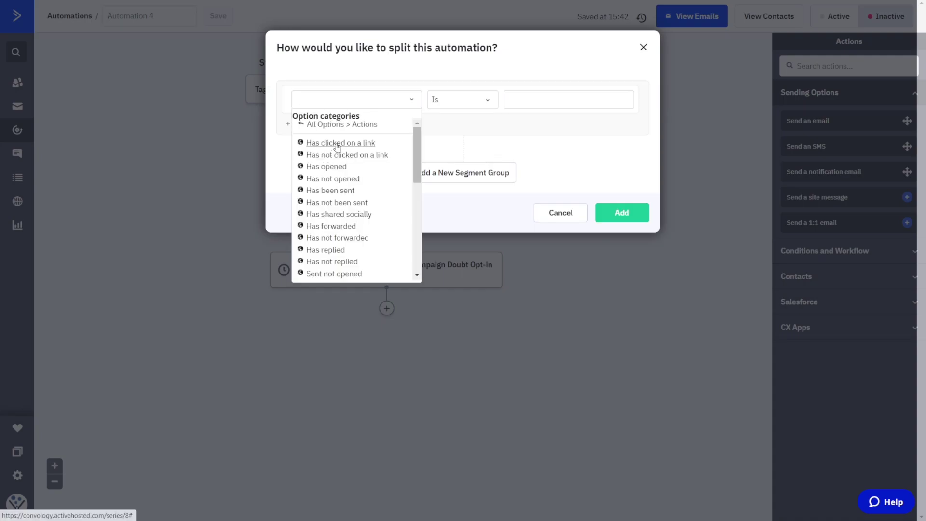
left_click(341, 143)
left_click(471, 99)
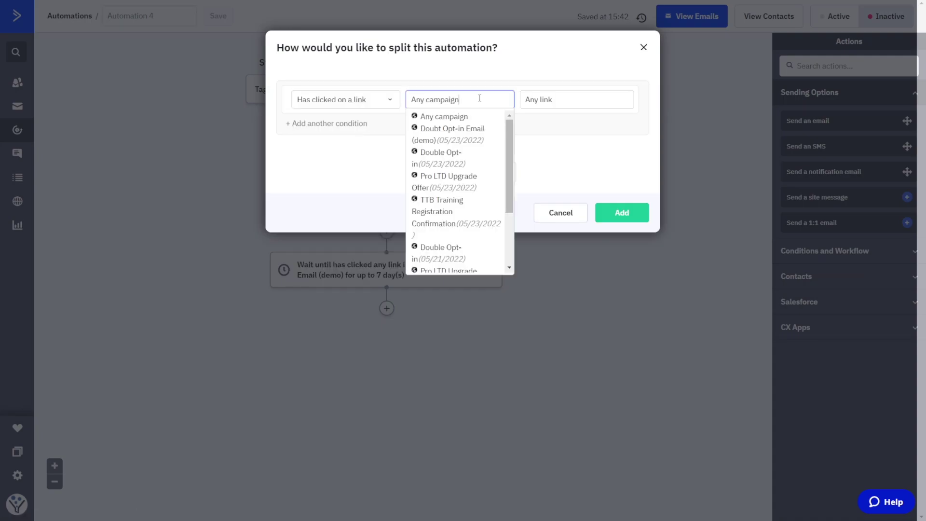
left_click(471, 127)
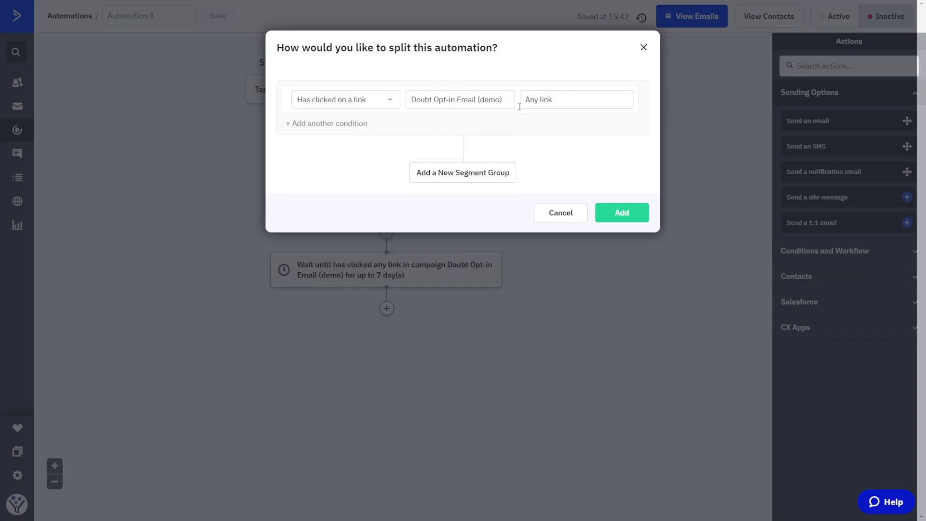
left_click(621, 219)
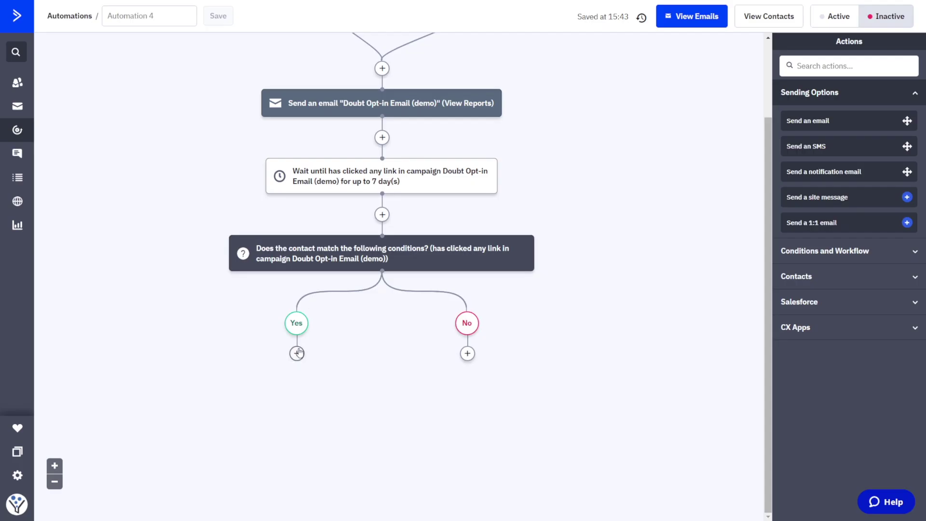
Step: Add a step on the Yes branch that adds the tag [Status] Email Confirmed
left_click(297, 353)
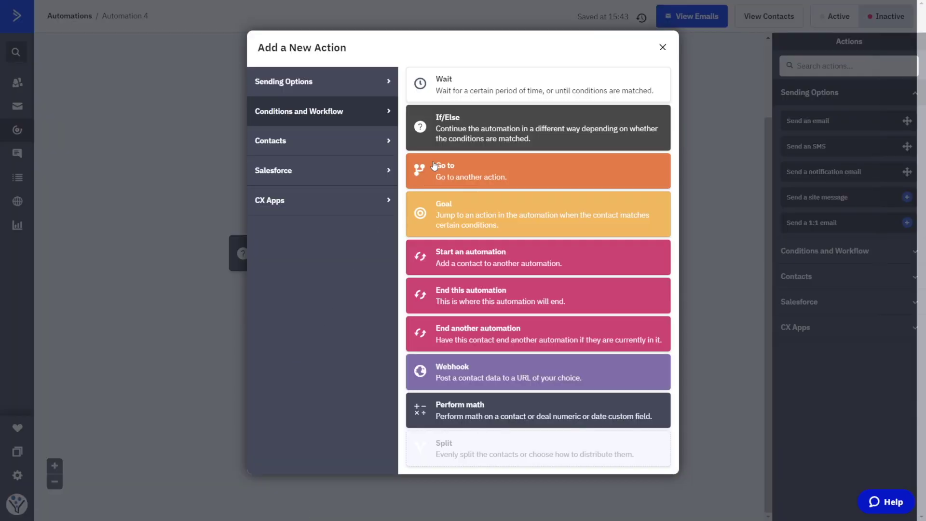
left_click(322, 142)
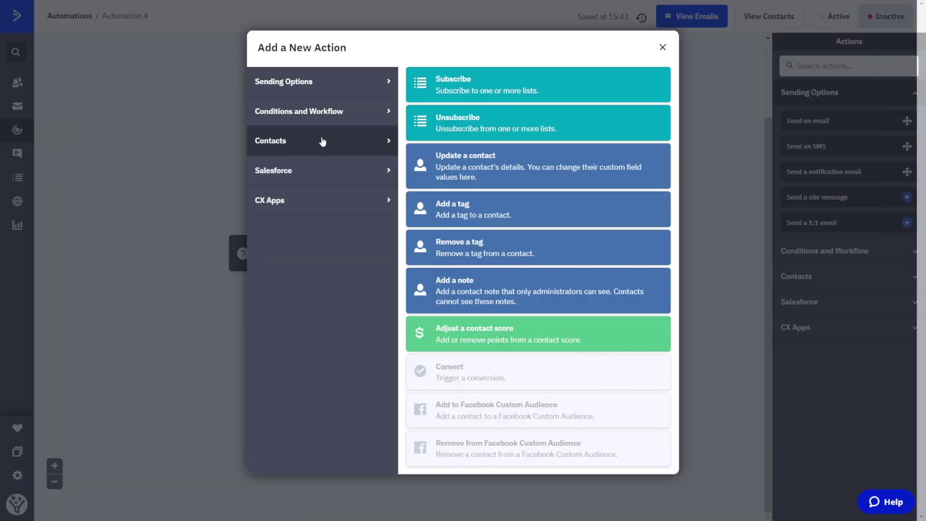
left_click(465, 209)
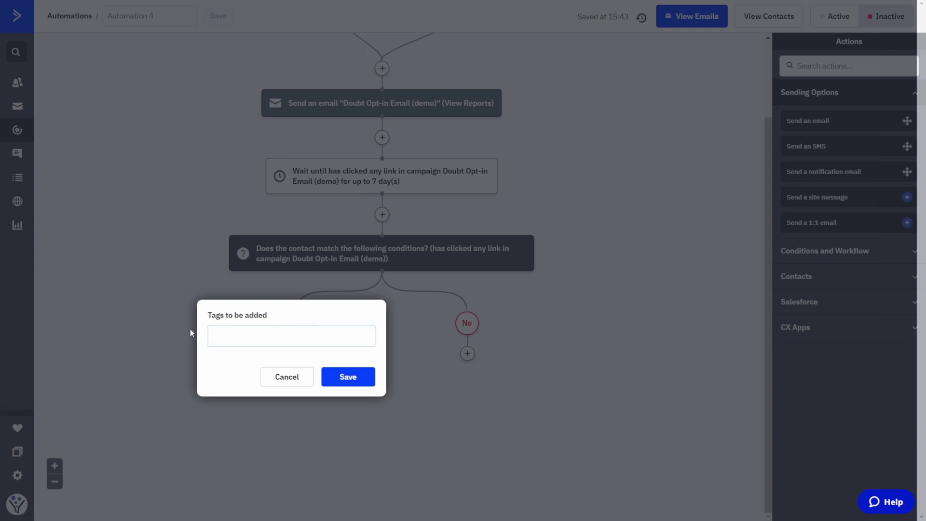
type("[Status")
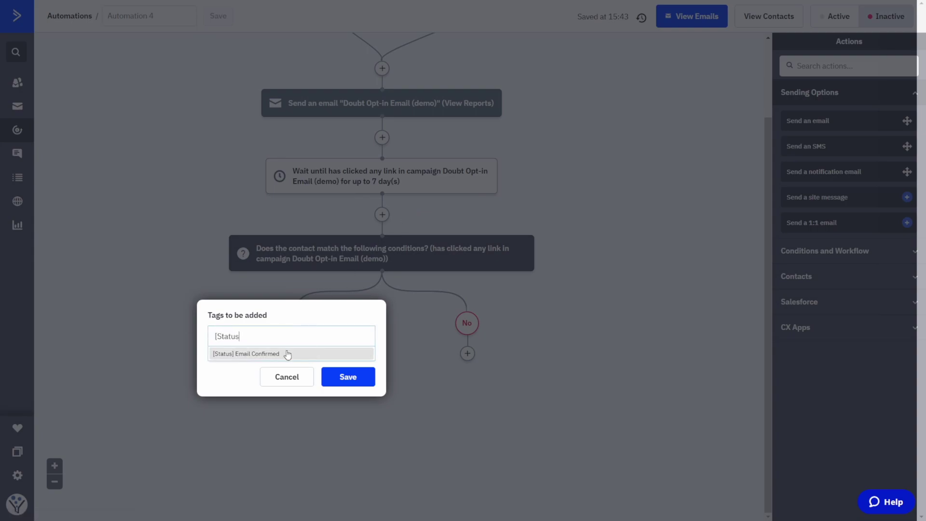
left_click(287, 355)
left_click(348, 377)
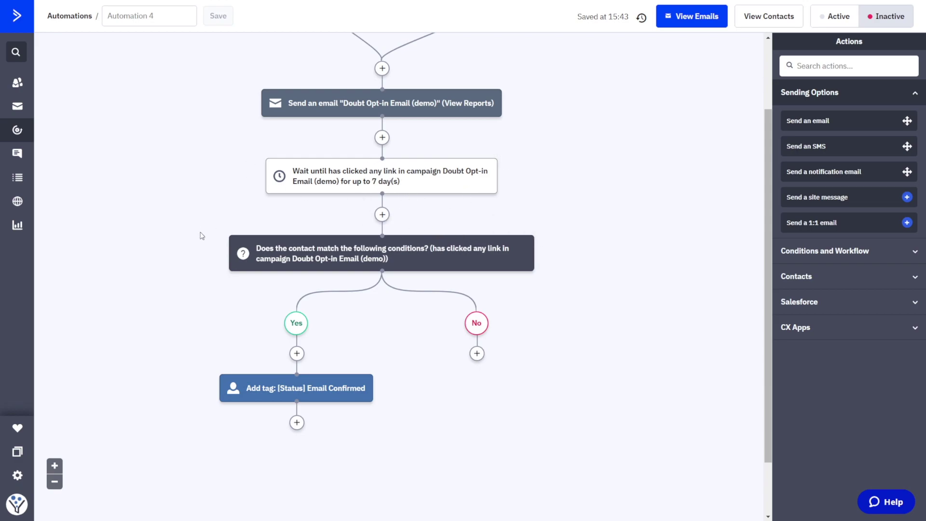
mouse_move(325, 404)
scroll(398, 315, "down", 1)
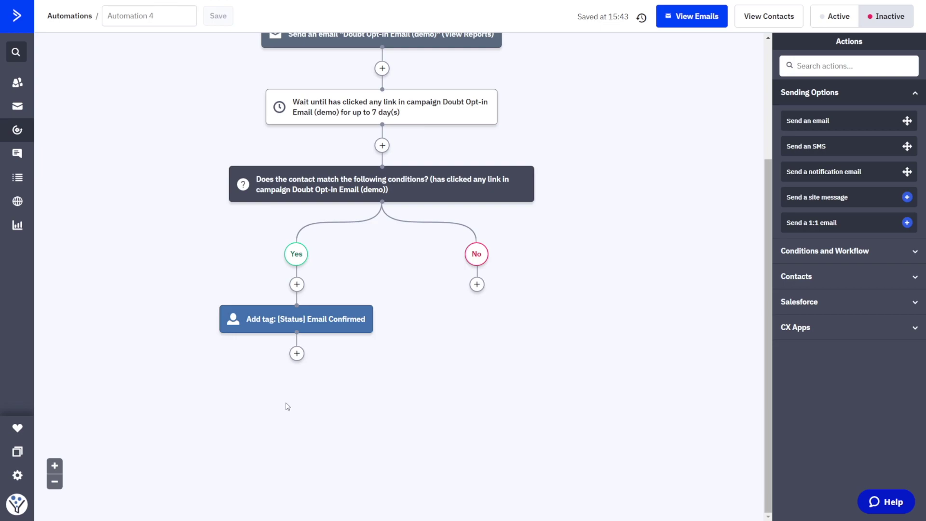
Step: Add a Webhook step after the tag, pasting the site's webhook URL, and save it
left_click(297, 354)
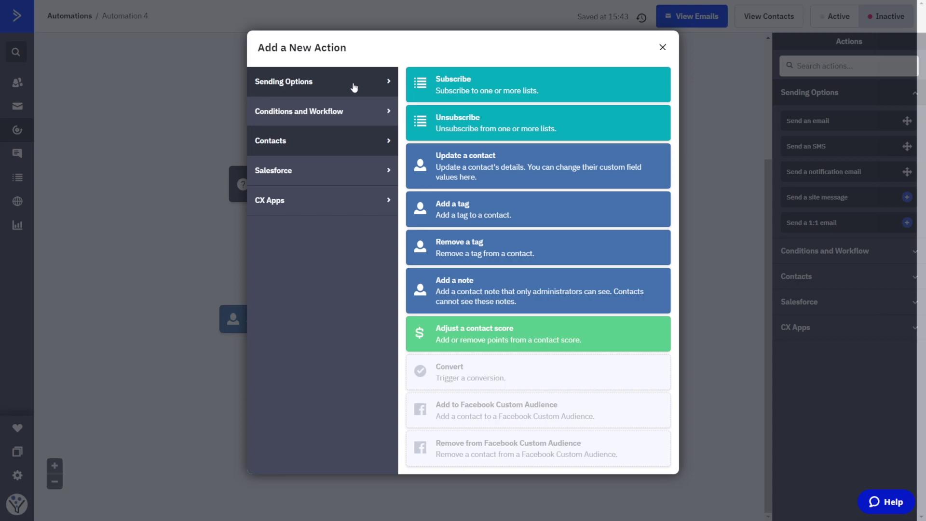
left_click(317, 116)
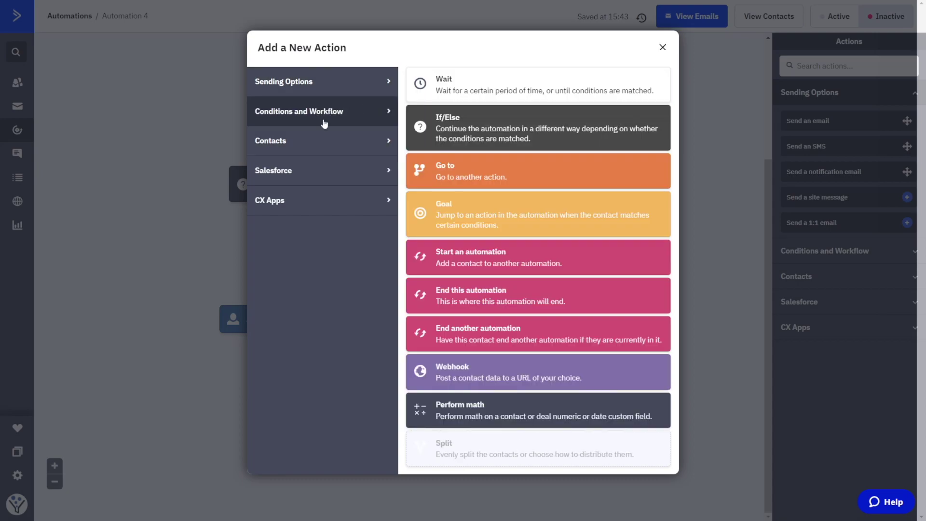
left_click(446, 375)
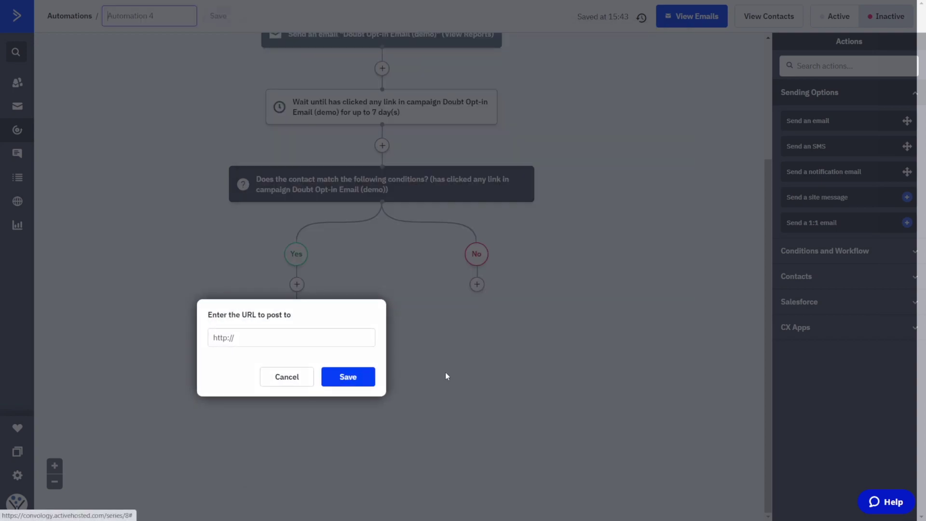
left_click(271, 337)
key("ctrl+a")
key("ctrl+v")
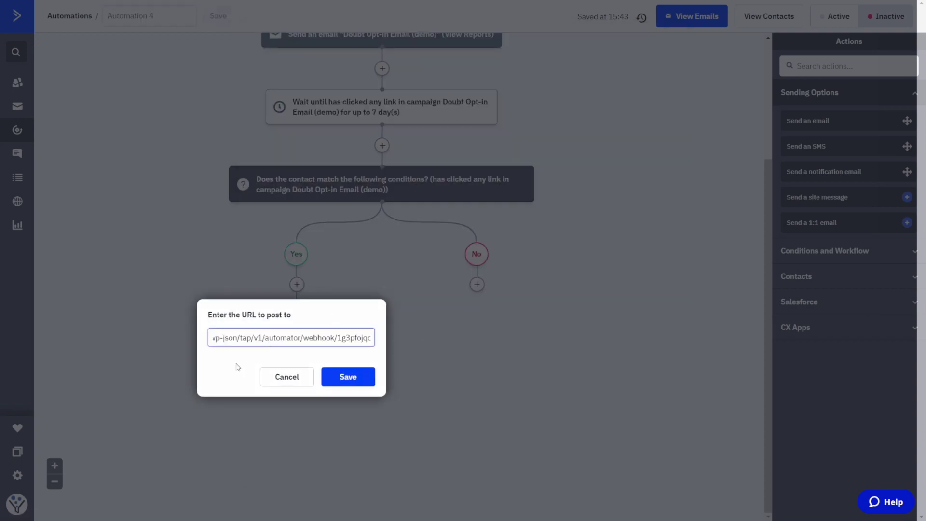
left_click(351, 378)
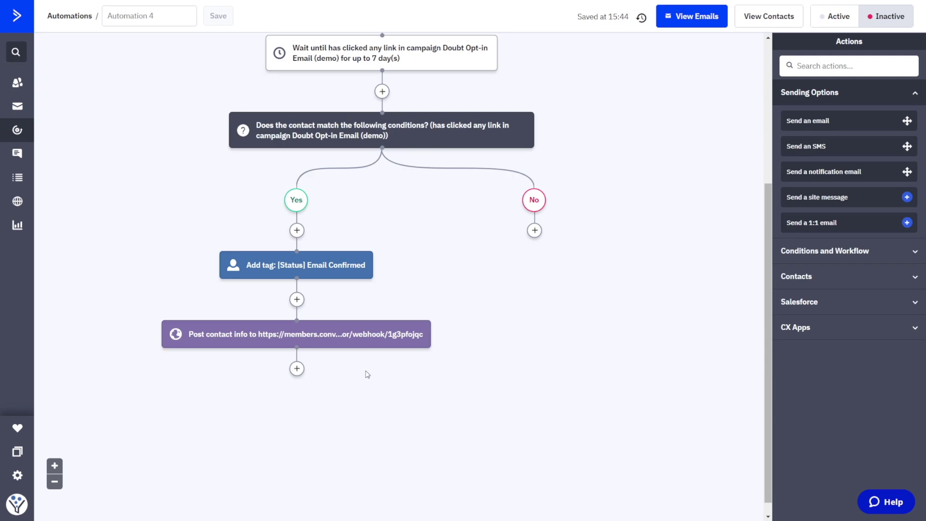
Step: Add a Send an Email action after the webhook on the Yes branch
left_click(296, 368)
left_click(364, 88)
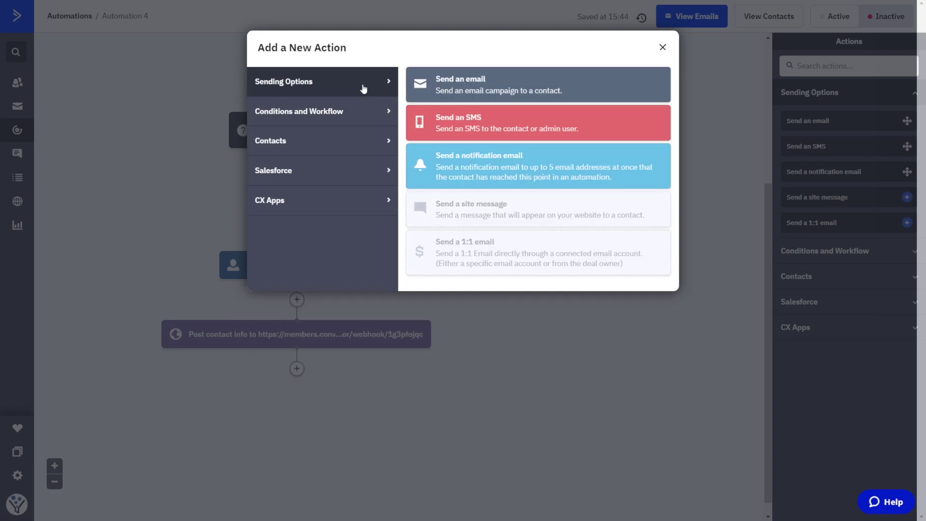
left_click(486, 81)
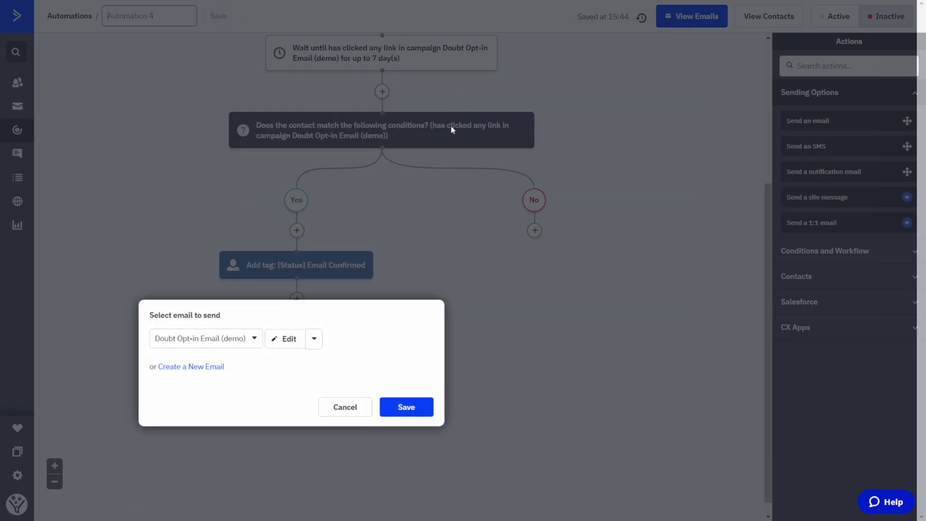
Step: Create a new Classic email named 'TTB Free Course (demo)'
left_click(208, 370)
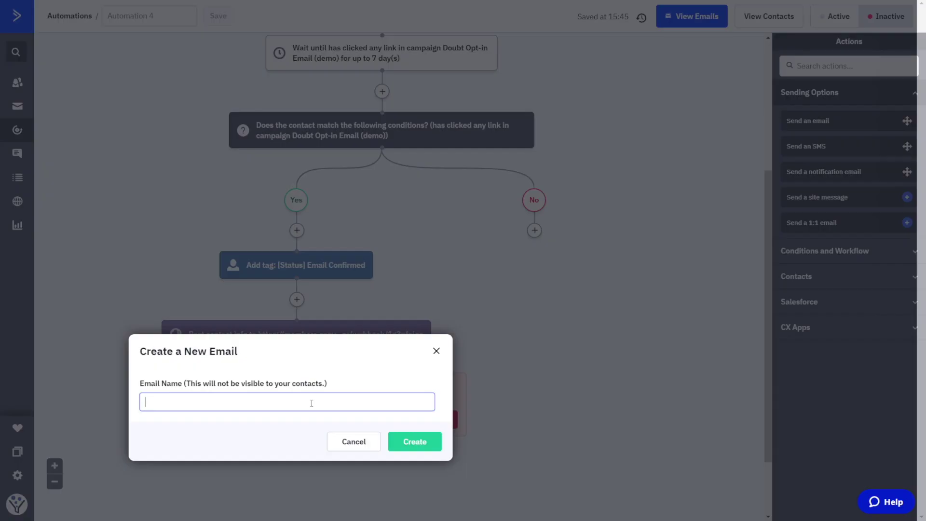
type("TTB Free Course (demo)")
left_click(416, 443)
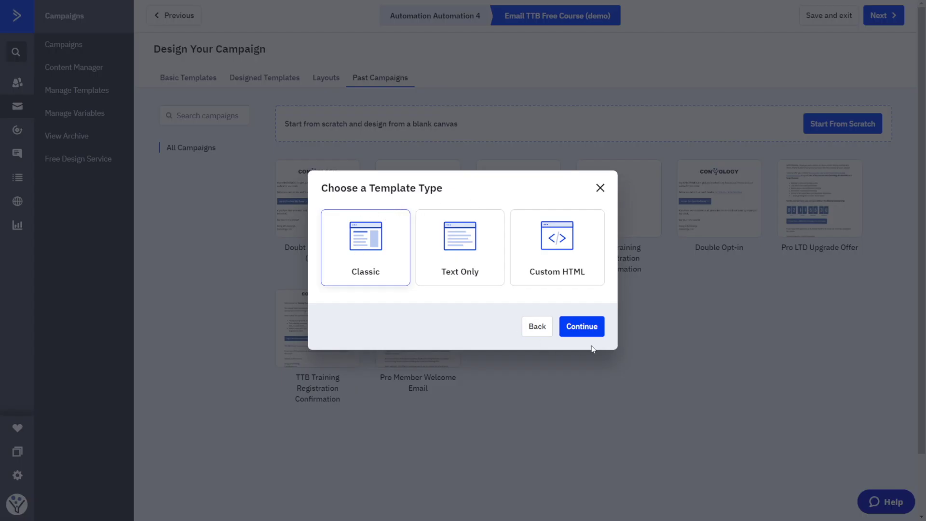
left_click(586, 327)
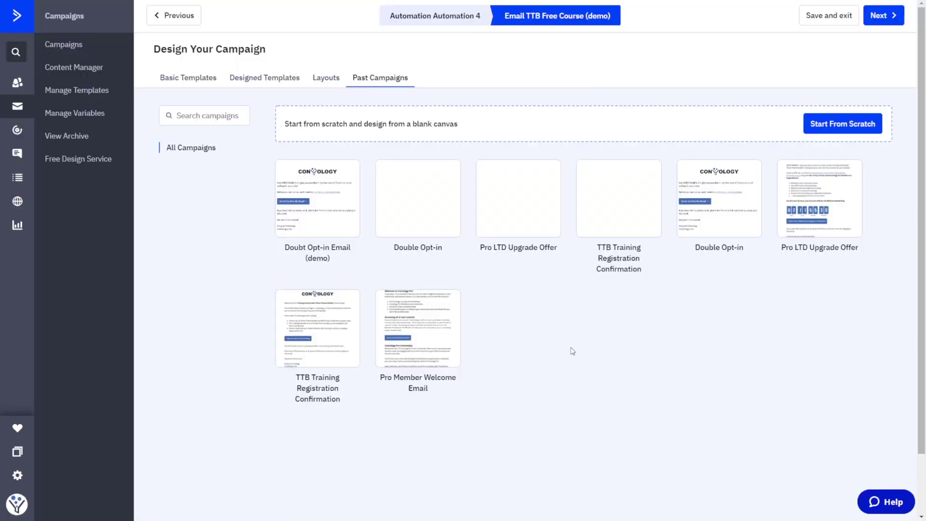
Step: Base it on TTB Training Registration Confirmation with subject 'Welcome to the TTB Free Training (demo)'
mouse_move(341, 326)
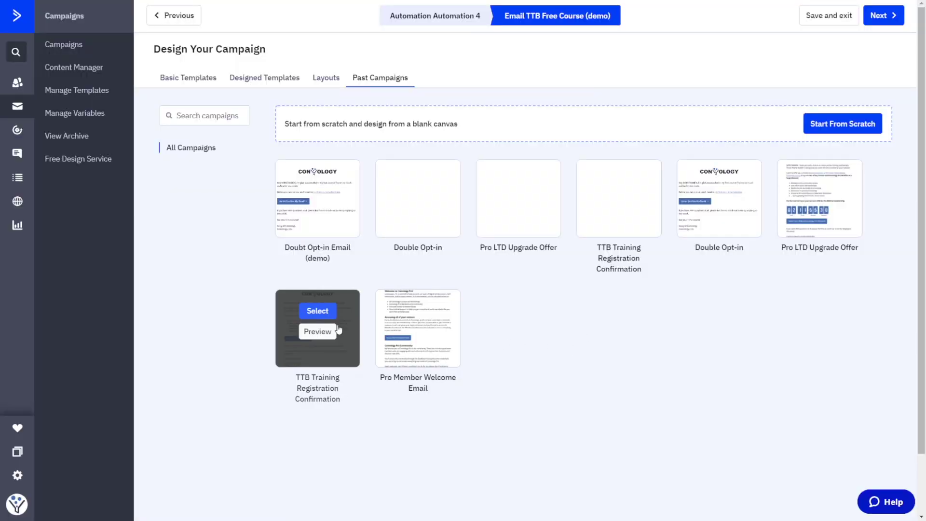
left_click(318, 311)
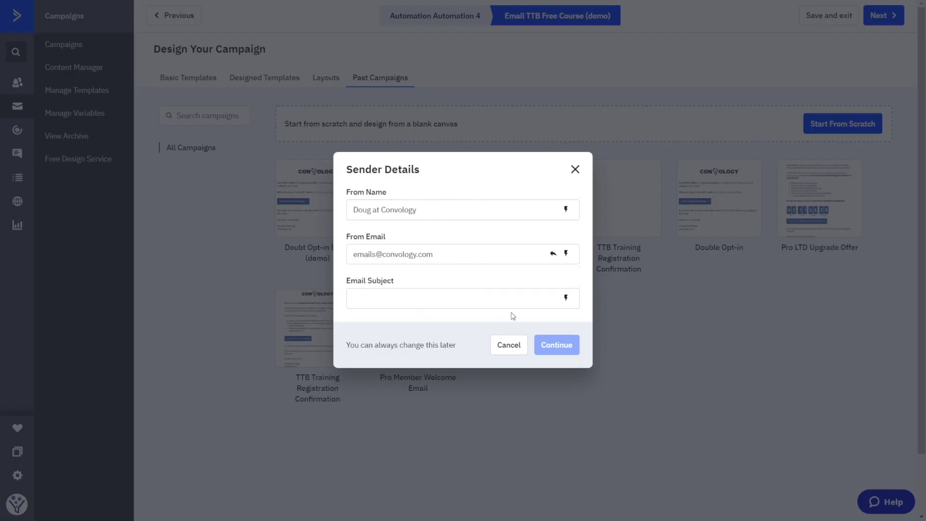
left_click(497, 302)
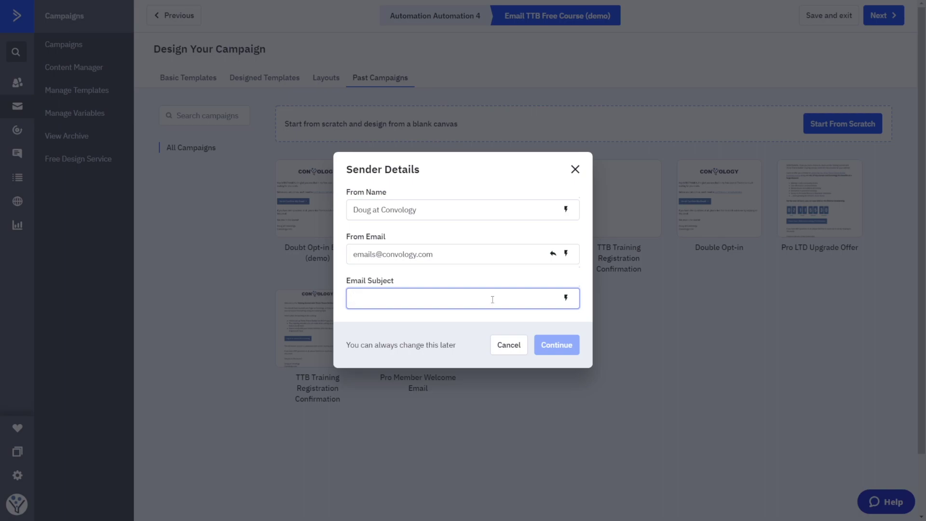
type("Welcome")
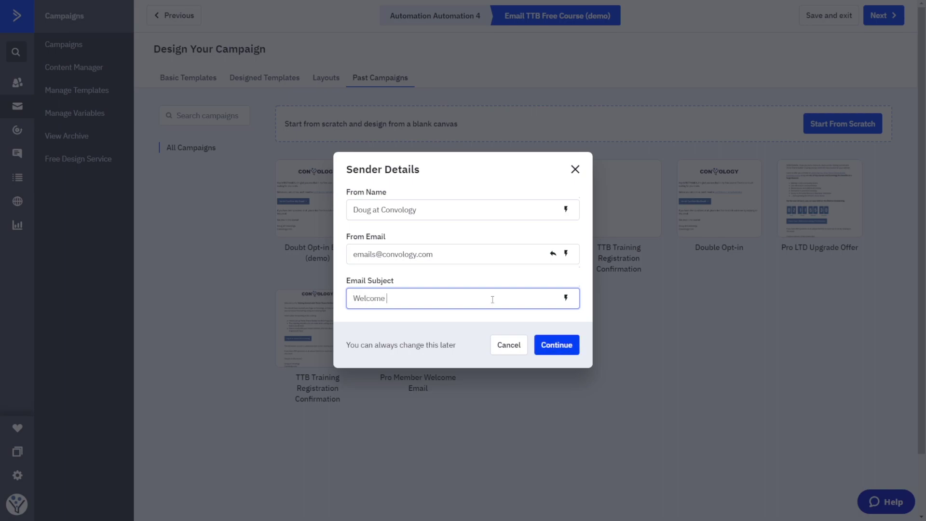
type(" to the TTB Free Training (demo)")
left_click(557, 345)
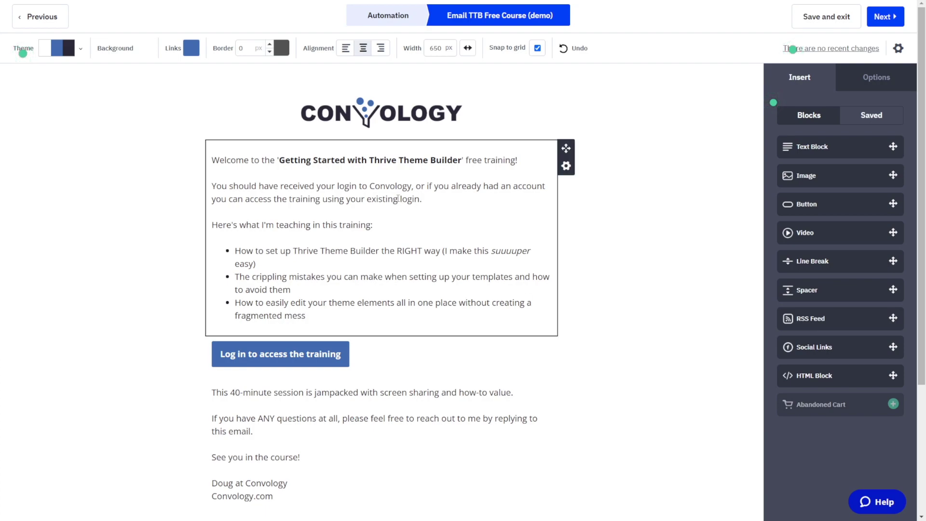
Step: Leave the copied welcome email design as is and finish from the Campaign Summary
scroll(348, 270, "down", 1)
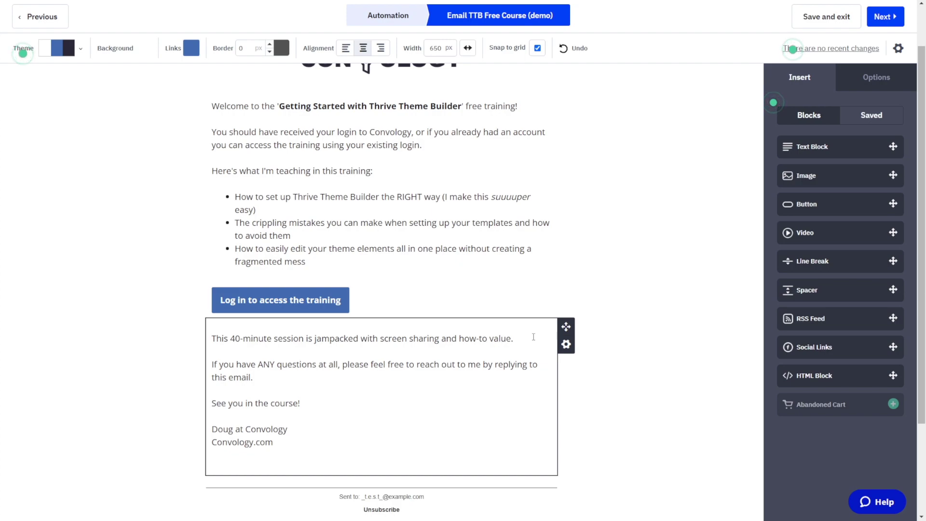
scroll(579, 250, "up", 1)
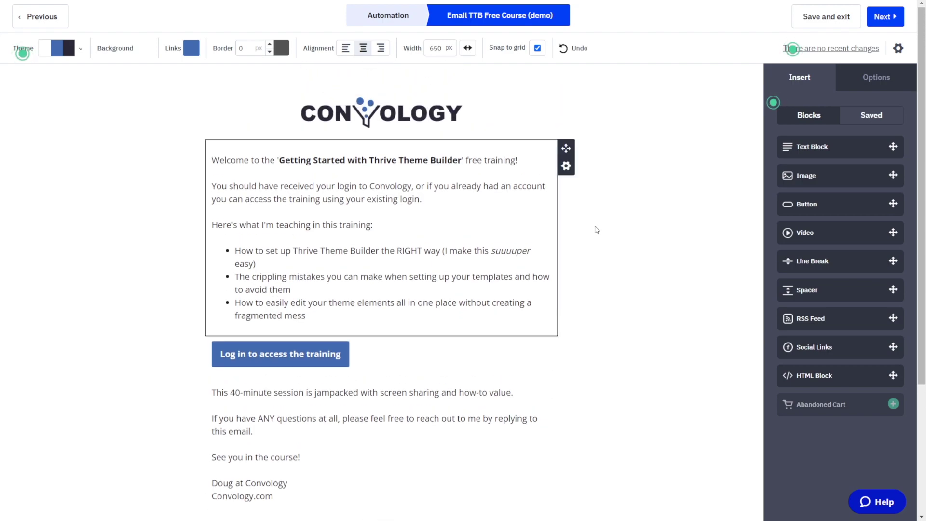
left_click(887, 21)
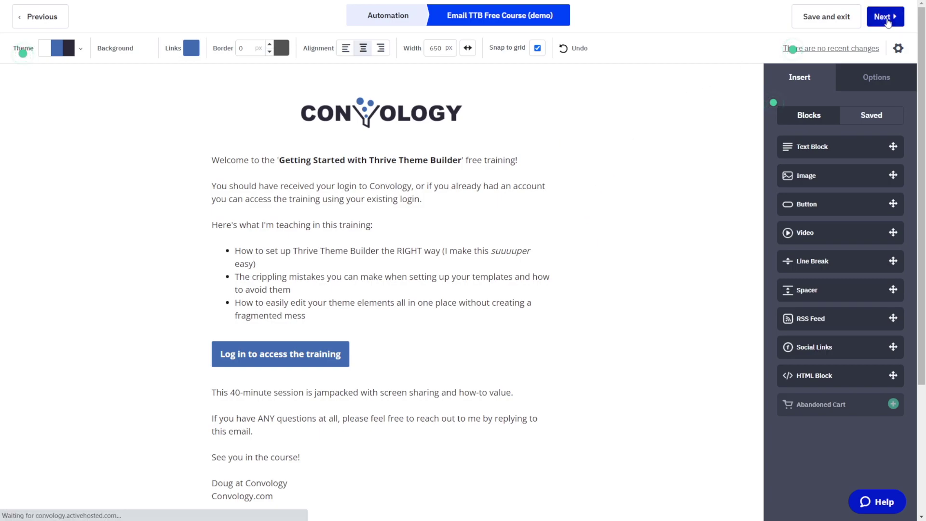
left_click(887, 18)
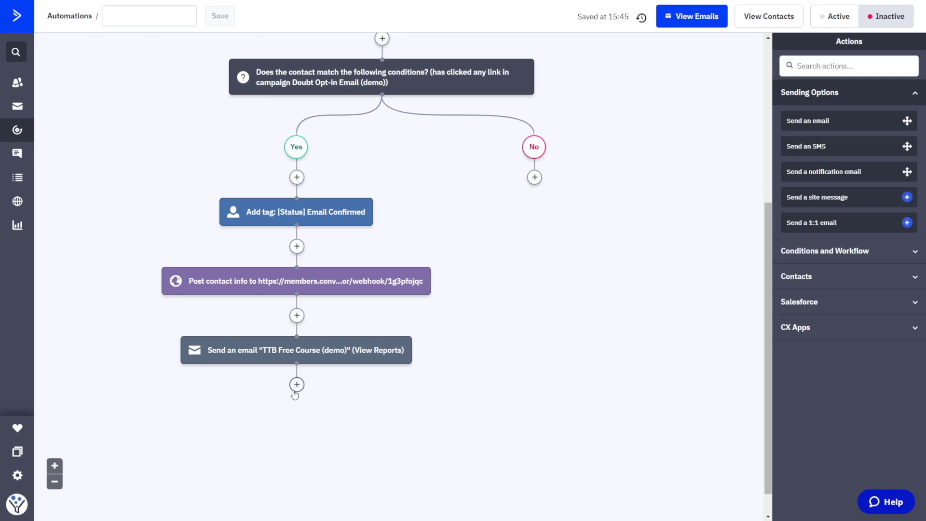
Step: Review the finished Yes branch and start adding an action under the No branch
scroll(554, 267, "up", 2)
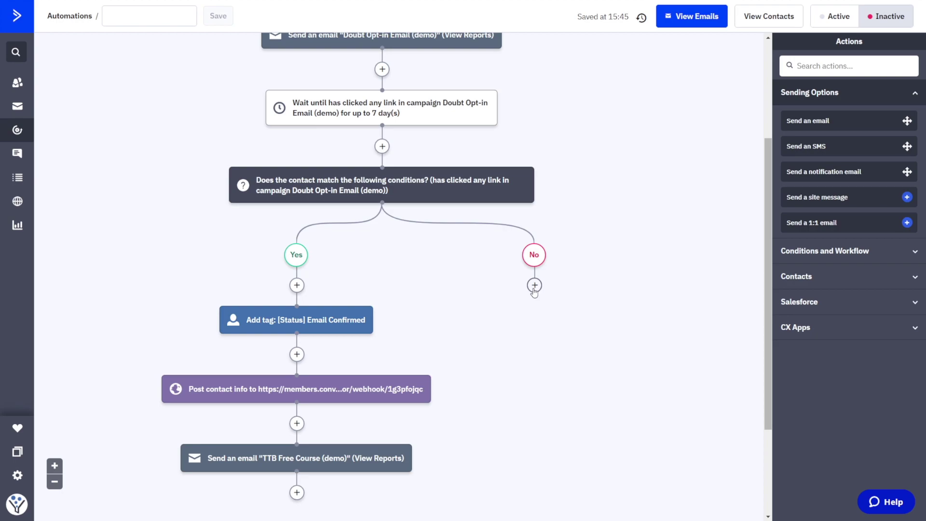
mouse_move(316, 319)
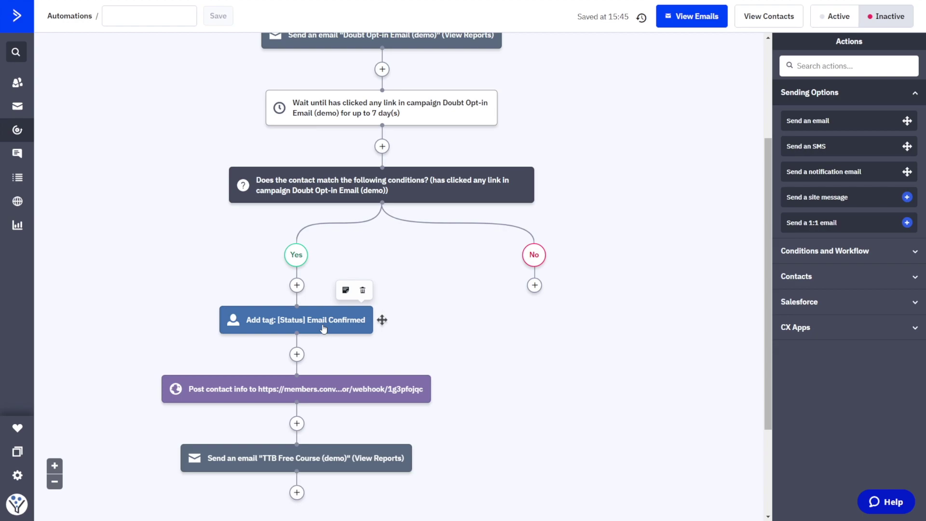
left_click(535, 286)
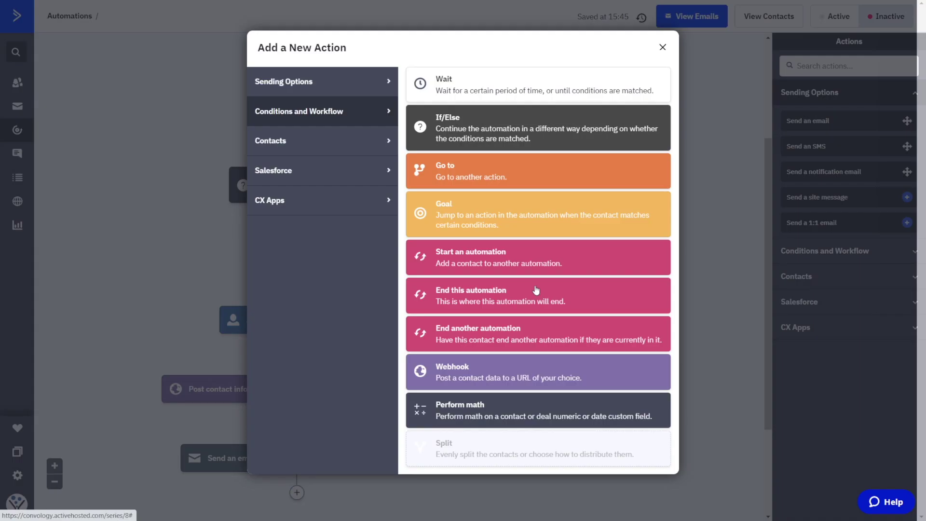
Step: Add an If/Else on the No branch checking that tag [Status] Email Confirmed exists
left_click(456, 128)
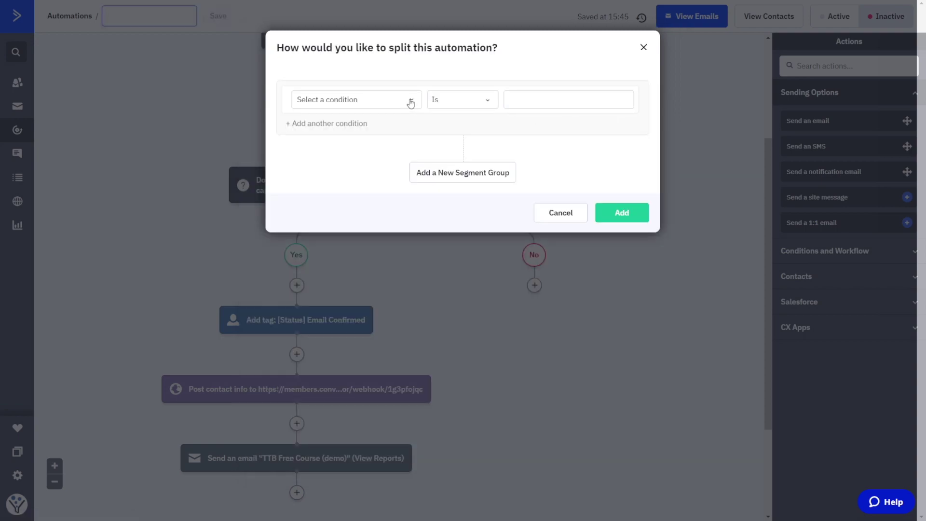
left_click(411, 101)
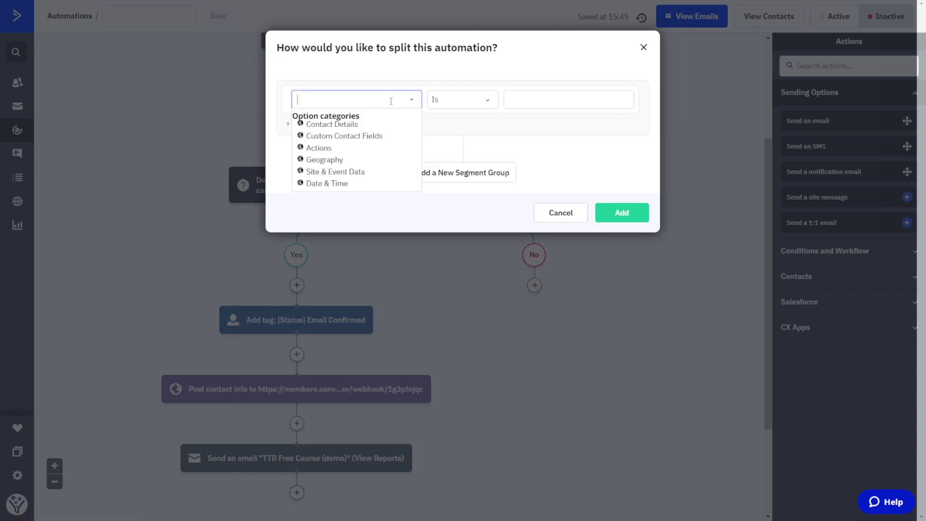
left_click(336, 127)
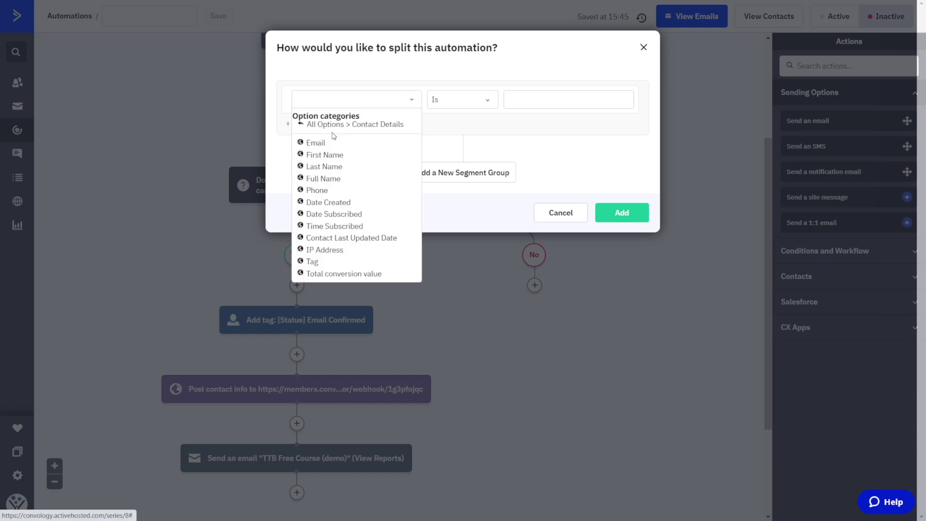
left_click(312, 262)
left_click(465, 99)
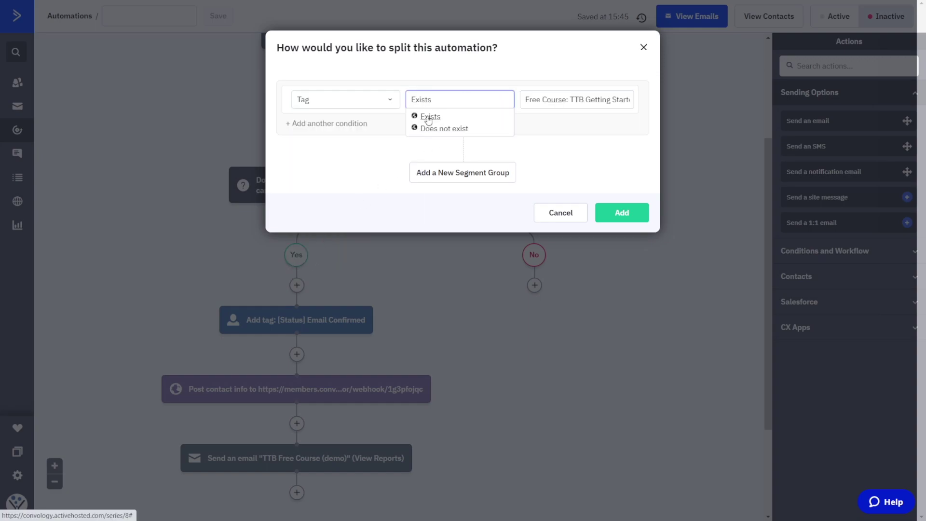
left_click(428, 112)
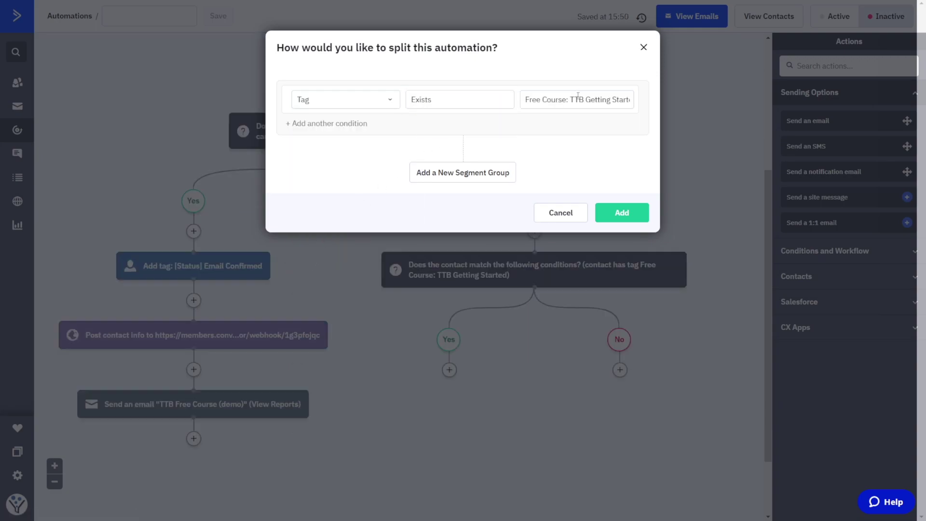
left_click(579, 99)
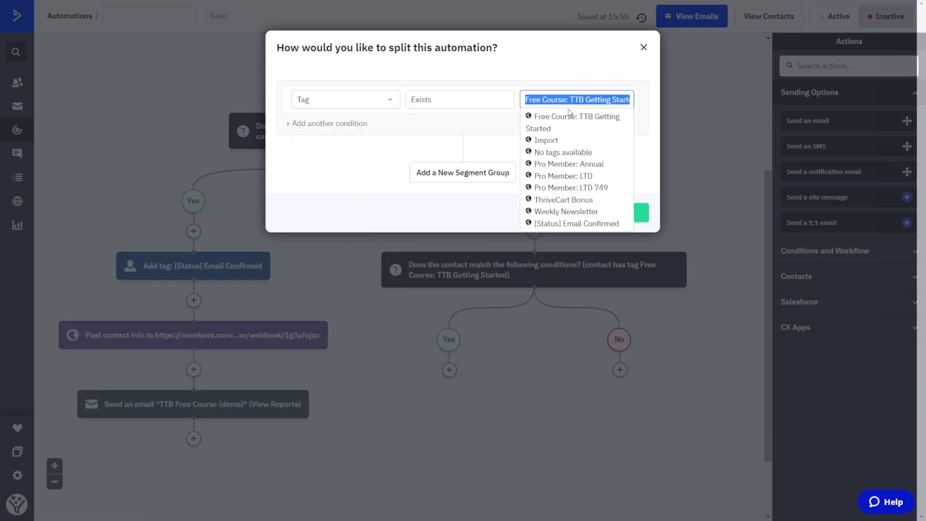
left_click(579, 223)
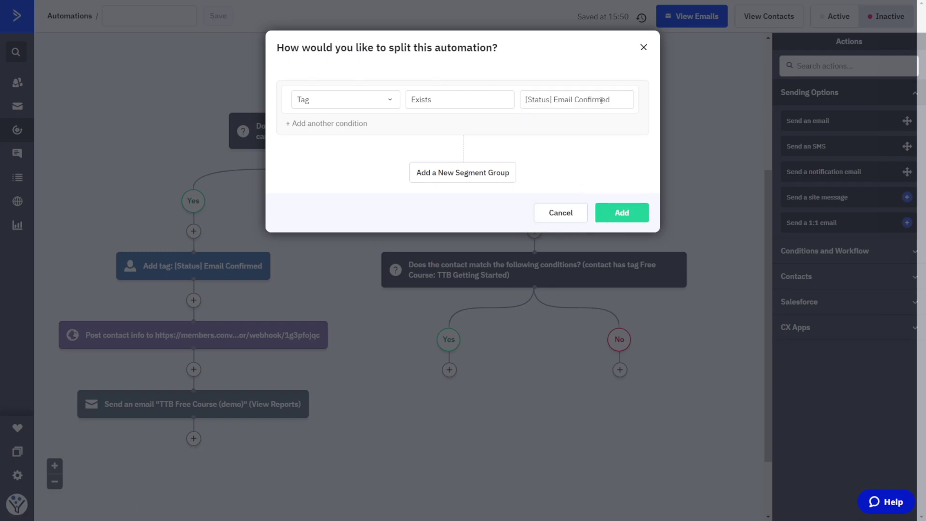
left_click(627, 221)
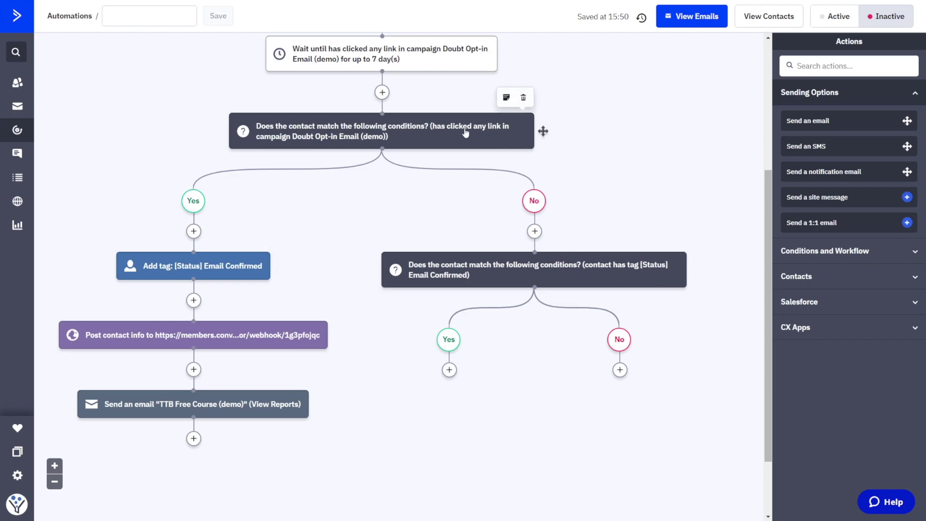
Step: End the automation on the tag check's Yes path and after the welcome email, then add under its No path
left_click(450, 370)
left_click(469, 302)
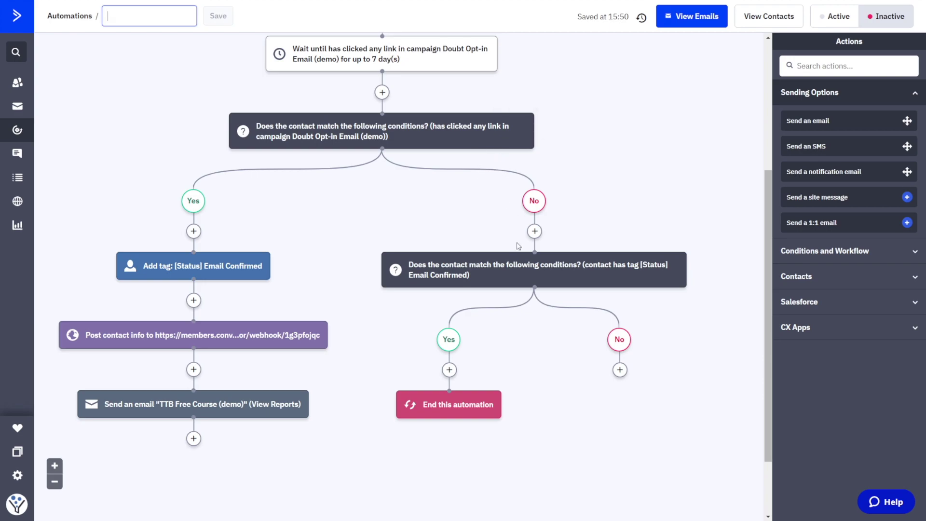
mouse_move(464, 386)
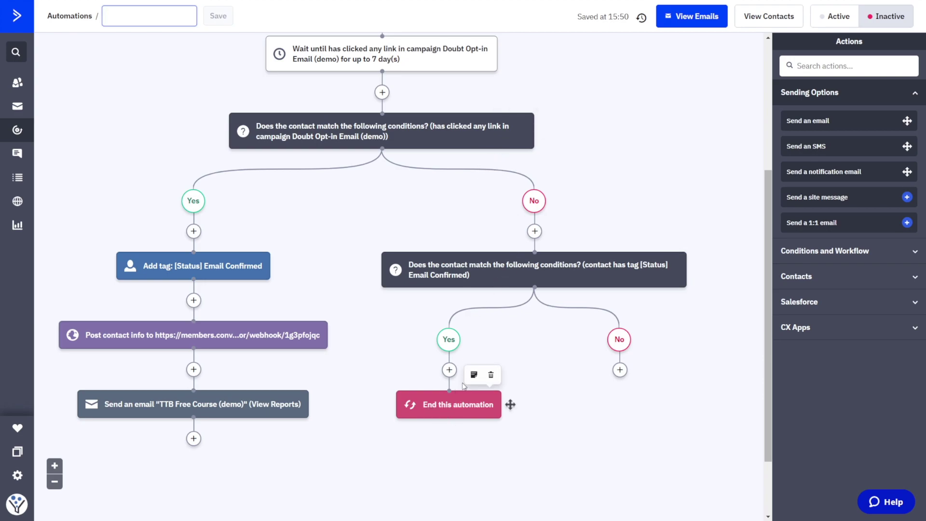
left_click(194, 439)
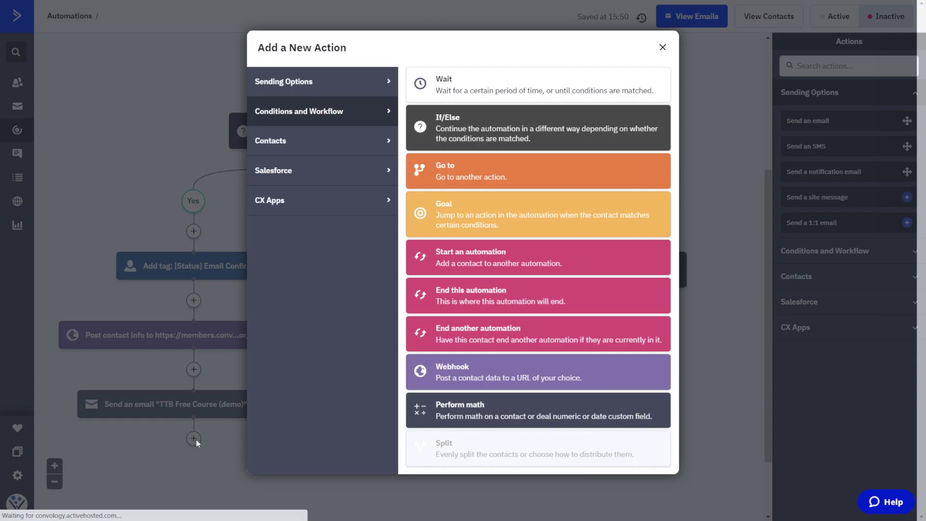
left_click(452, 299)
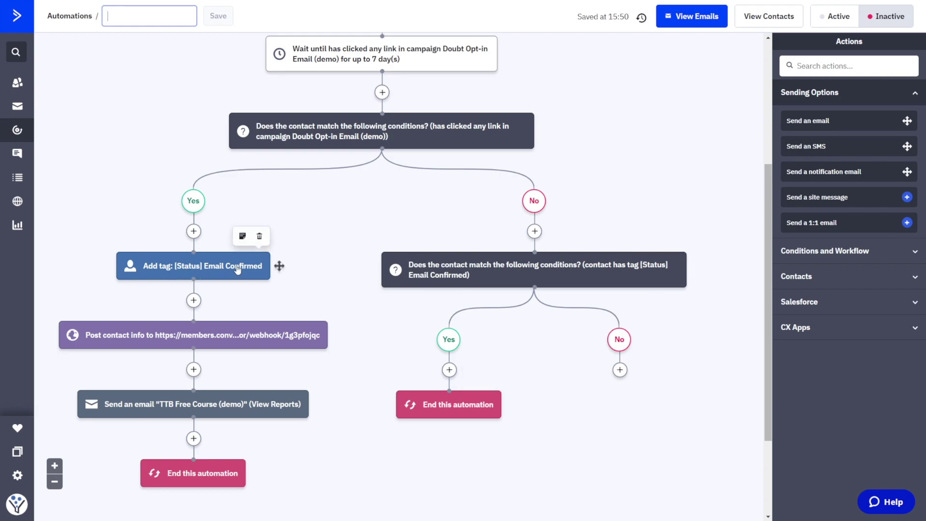
mouse_move(166, 265)
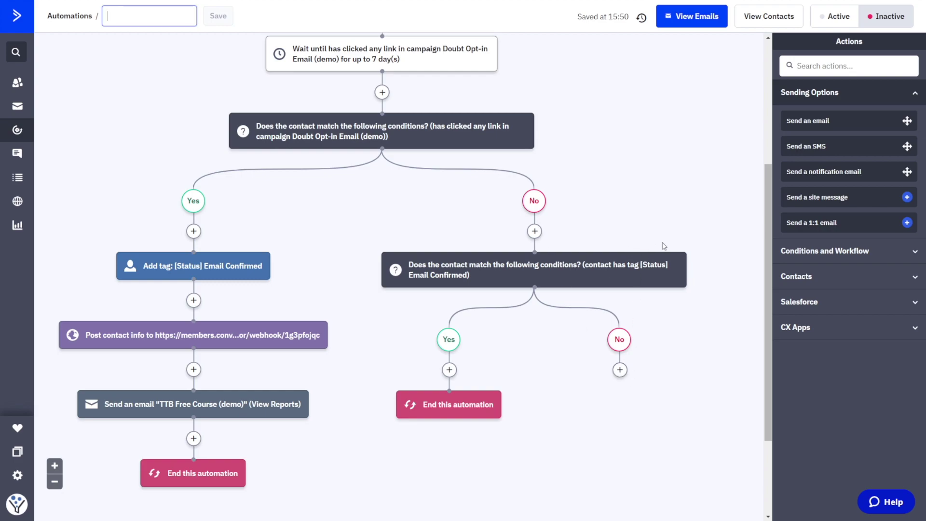
left_click(620, 370)
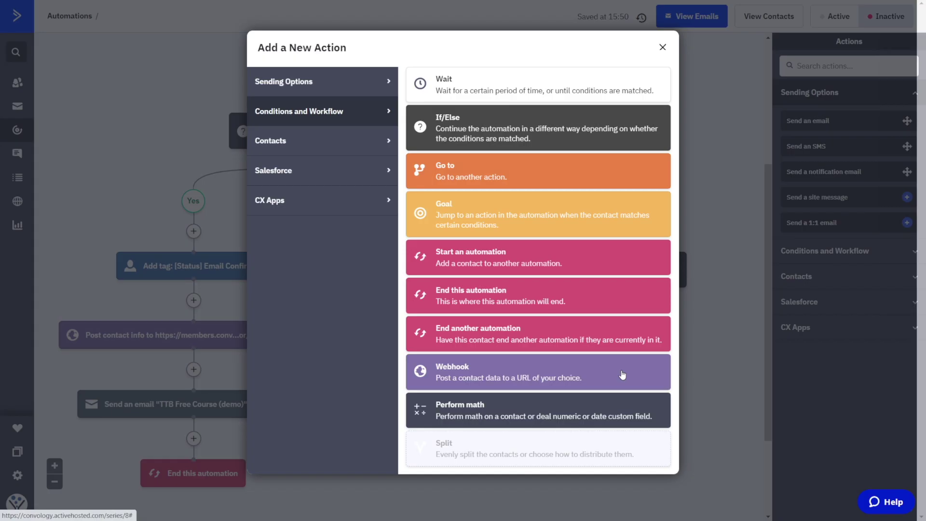
Step: Add an Unsubscribe action removing the contact from all lists
left_click(333, 145)
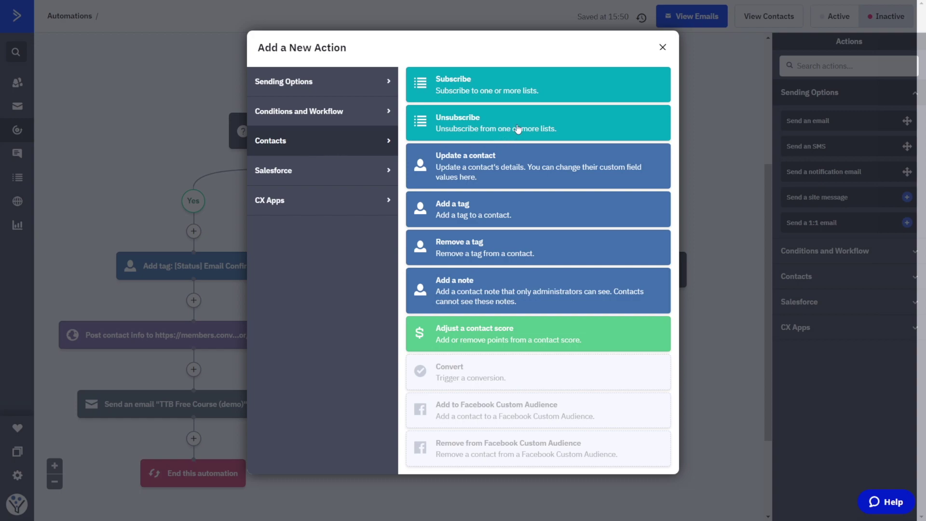
left_click(483, 127)
left_click(627, 357)
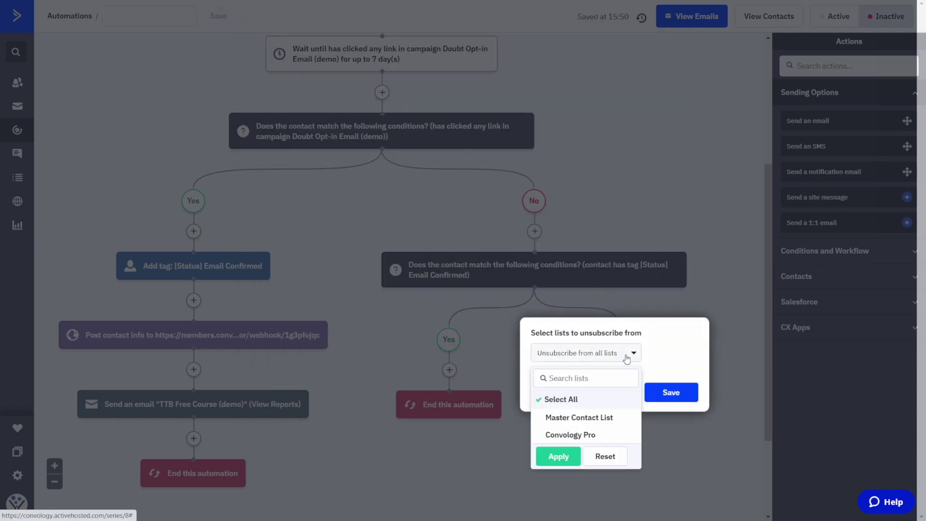
left_click(659, 351)
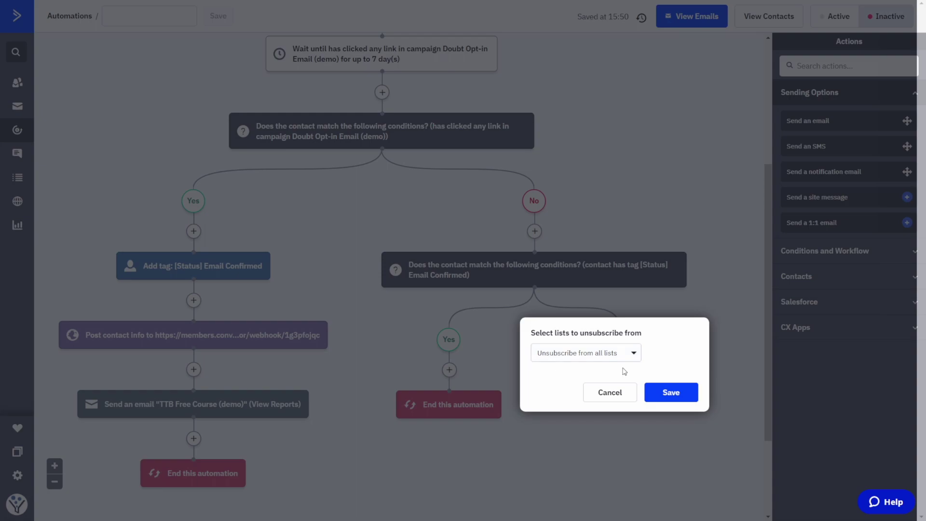
left_click(671, 392)
left_click(516, 32)
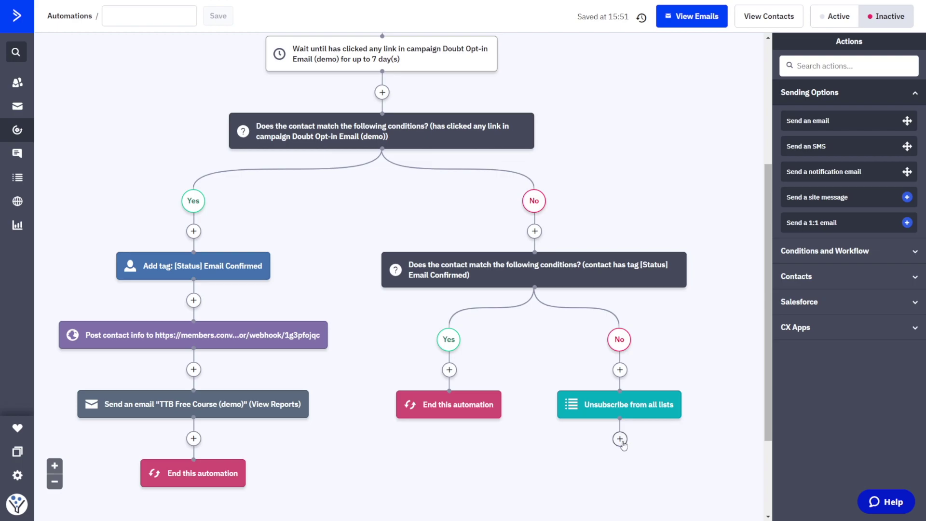
Step: Add End this automation after the unsubscribe step
left_click(621, 442)
left_click(333, 94)
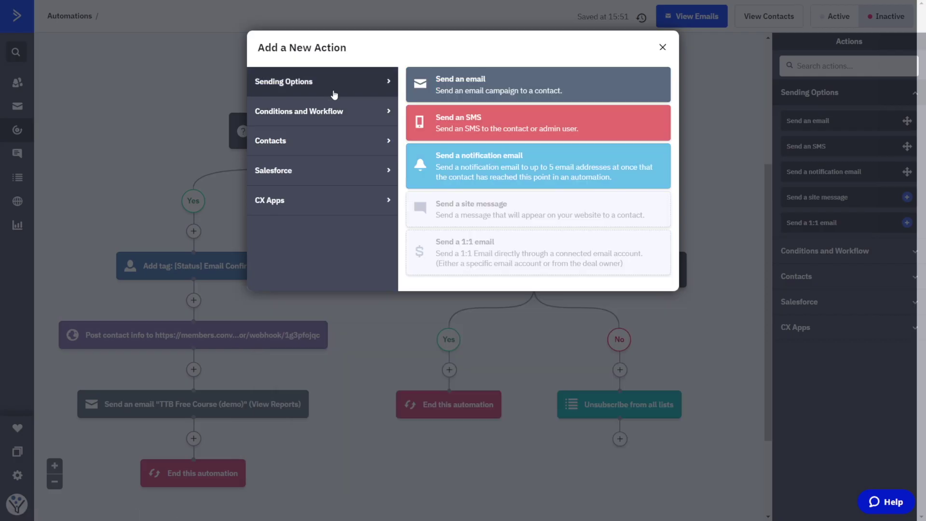
left_click(347, 112)
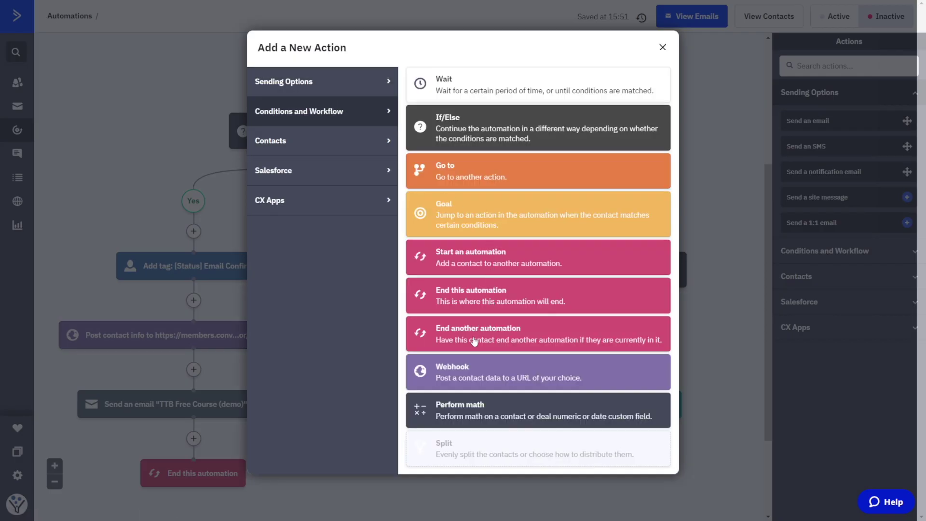
left_click(481, 302)
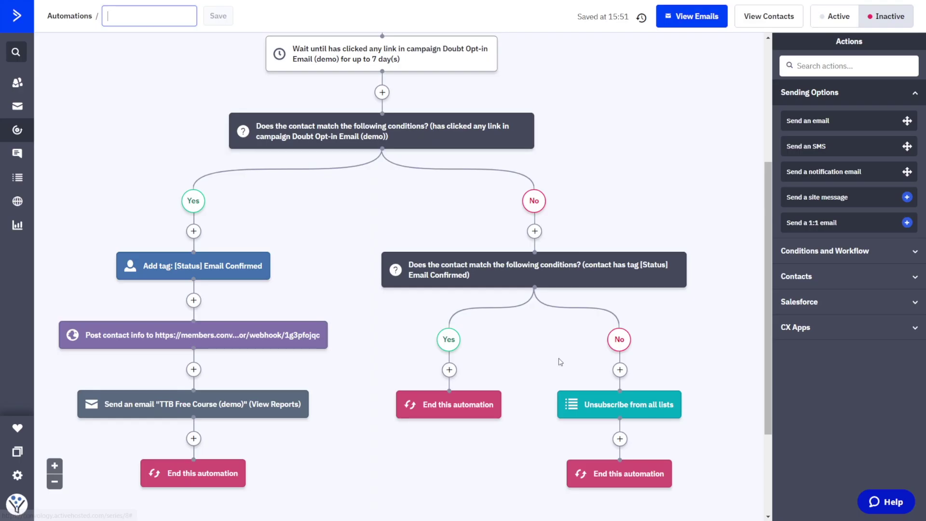
scroll(491, 206, "up", 5)
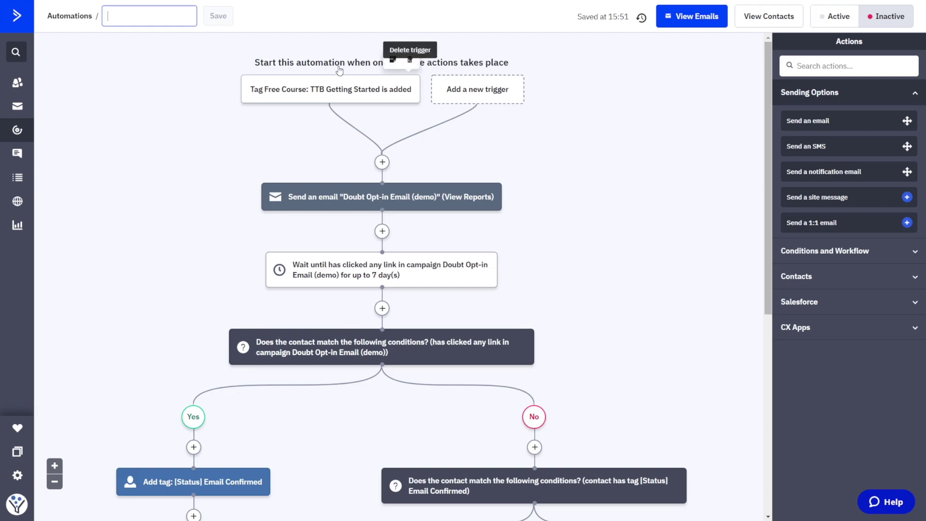
scroll(343, 74, "down", 1)
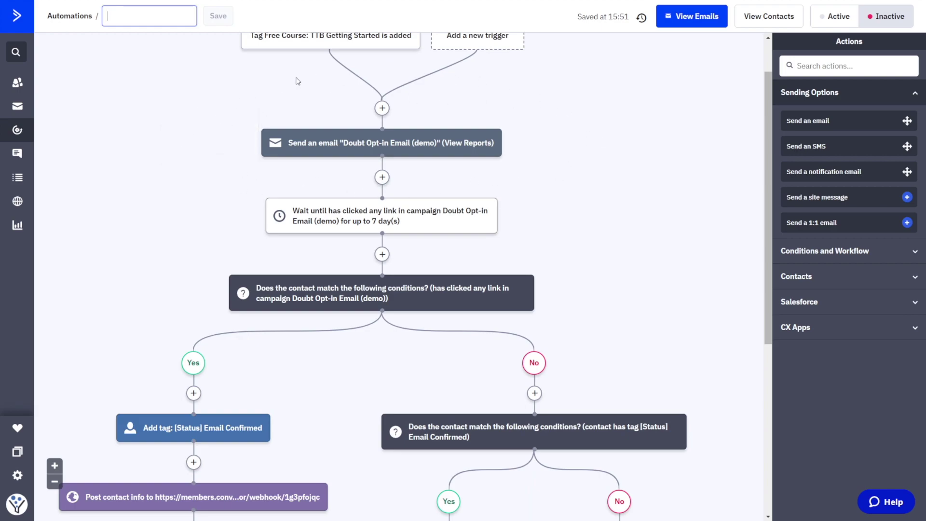
scroll(198, 119, "down", 1)
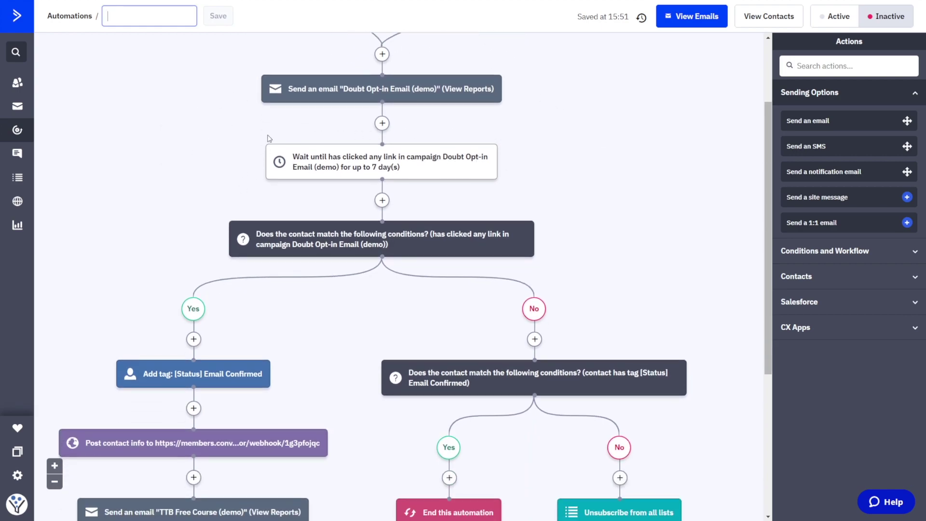
scroll(212, 143, "down", 2)
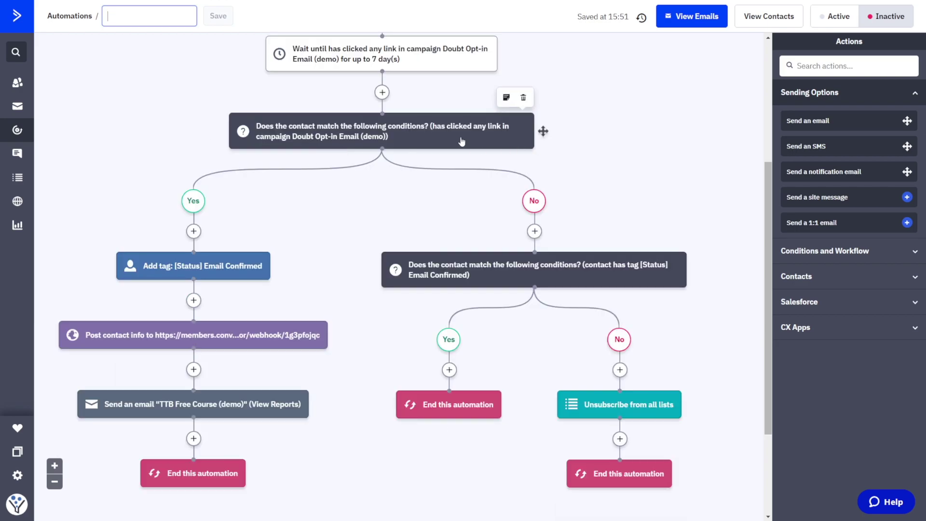
mouse_move(205, 271)
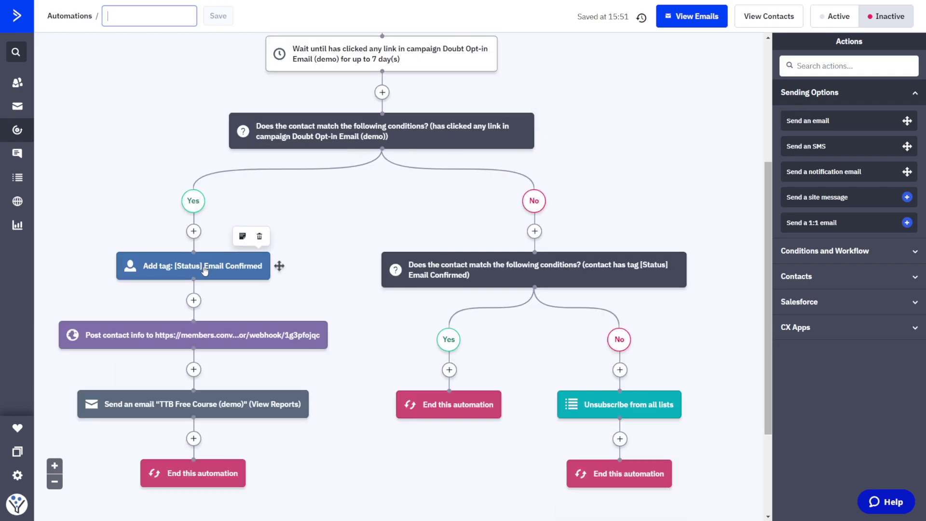
scroll(145, 328, "down", 1)
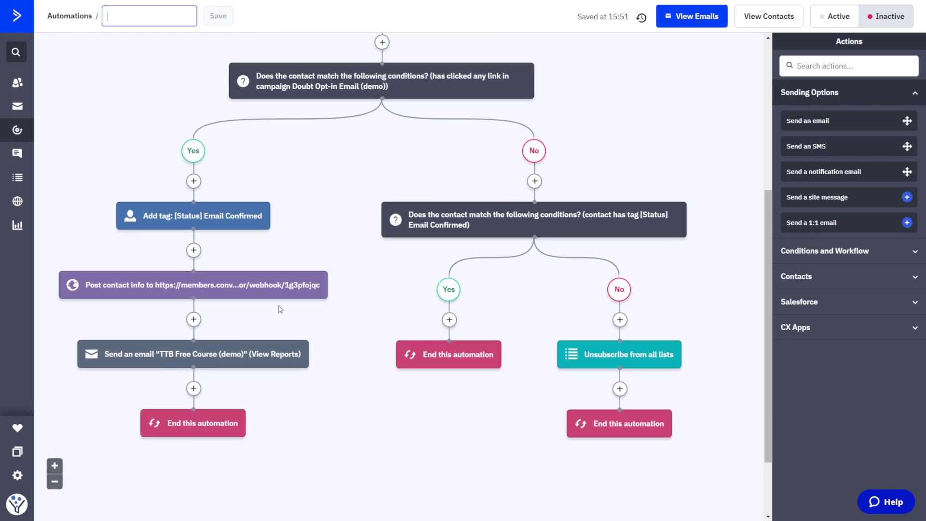
mouse_move(112, 290)
scroll(113, 290, "down", 1)
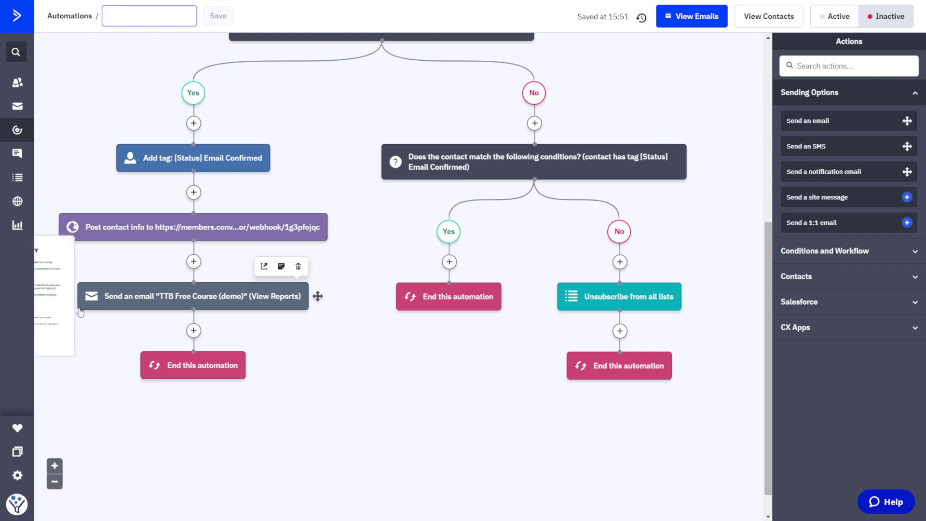
mouse_move(181, 365)
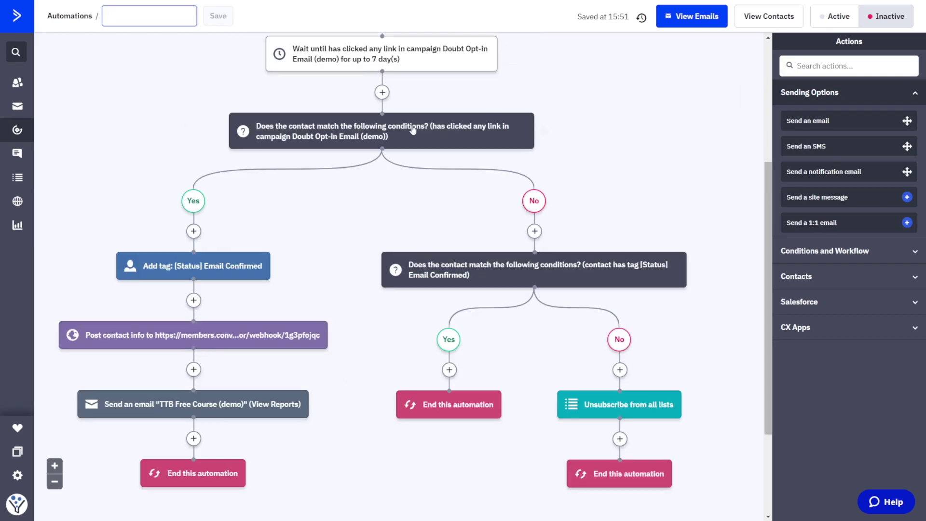
mouse_move(411, 131)
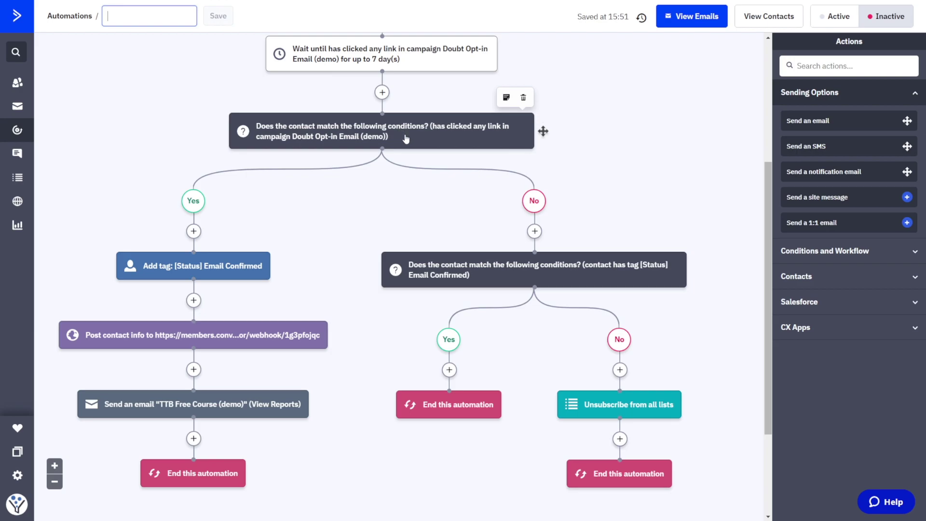
scroll(498, 209, "down", 3)
mouse_move(526, 172)
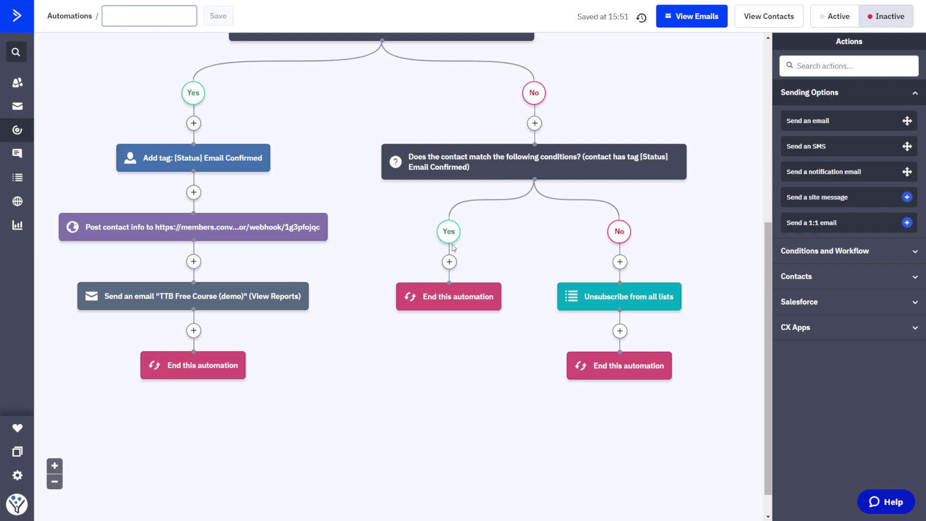
mouse_move(460, 299)
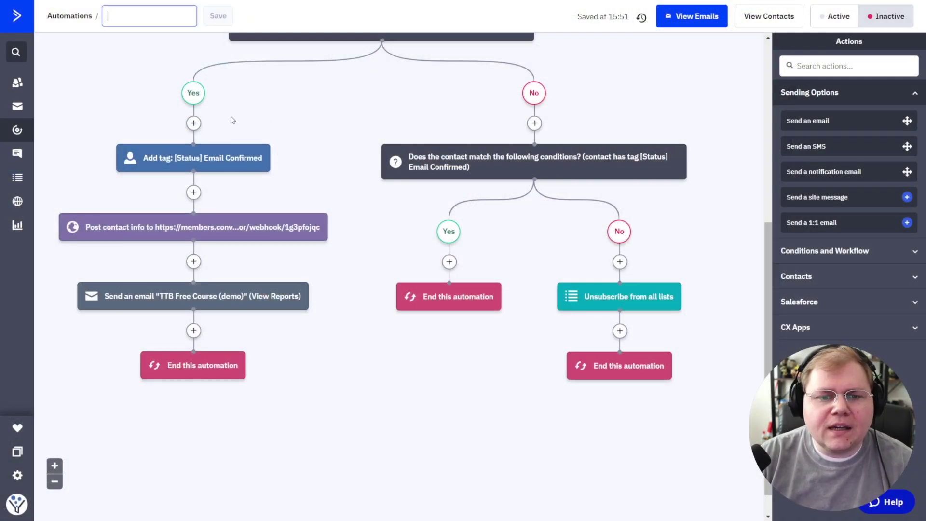
scroll(237, 140, "up", 2)
scroll(243, 133, "up", 1)
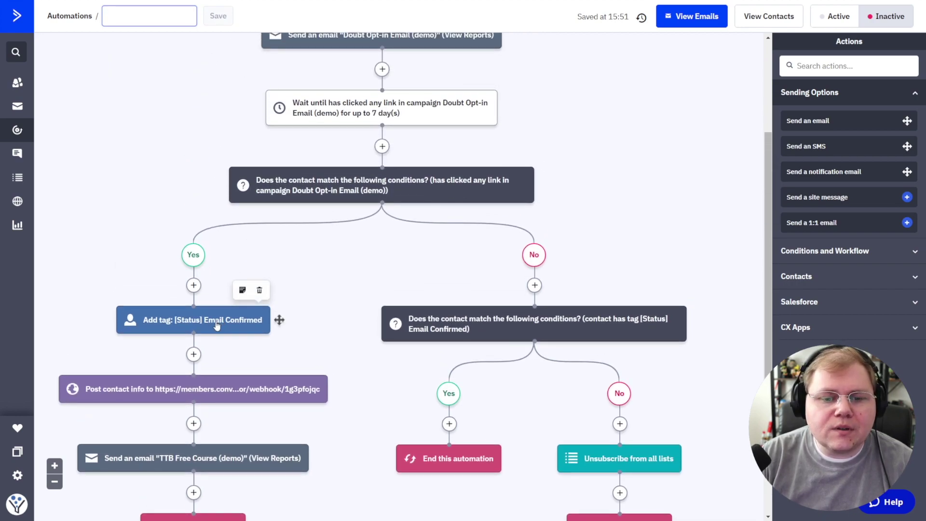
scroll(217, 326, "down", 2)
scroll(221, 323, "up", 1)
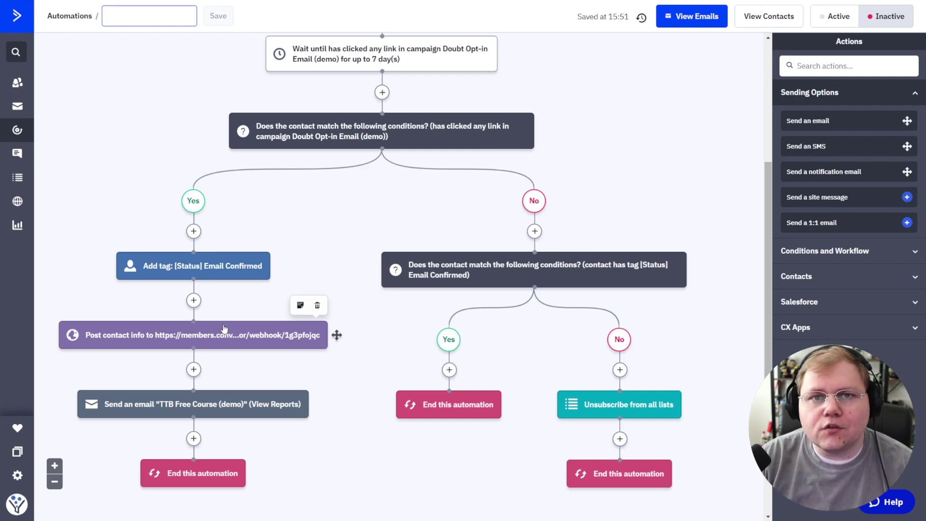
scroll(224, 328, "up", 2)
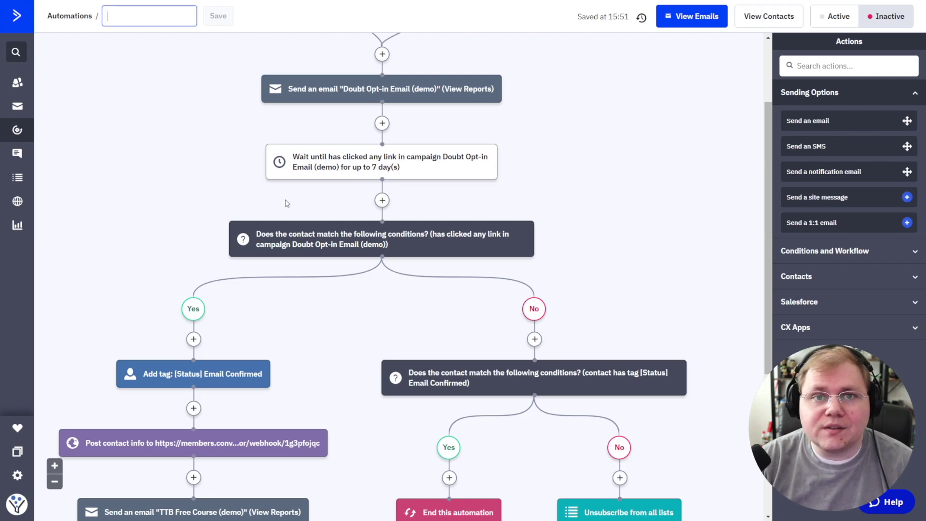
scroll(269, 199, "down", 4)
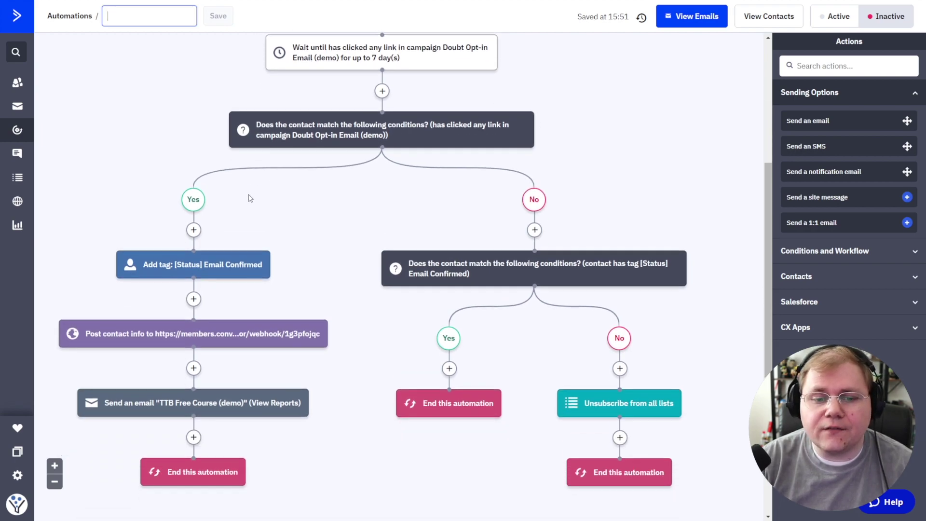